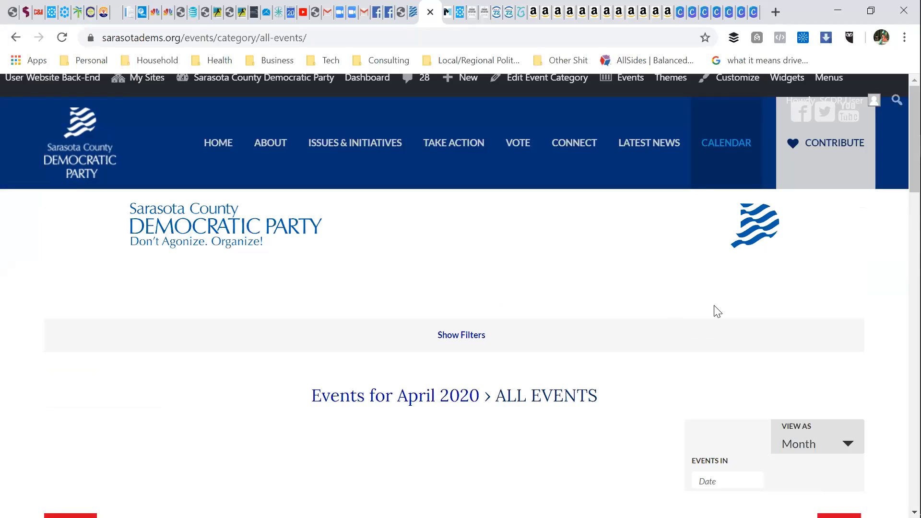
Step: Reveal the CALENDAR dropdown's Add Your Event option from the April 2020 events page
mouse_move(724, 148)
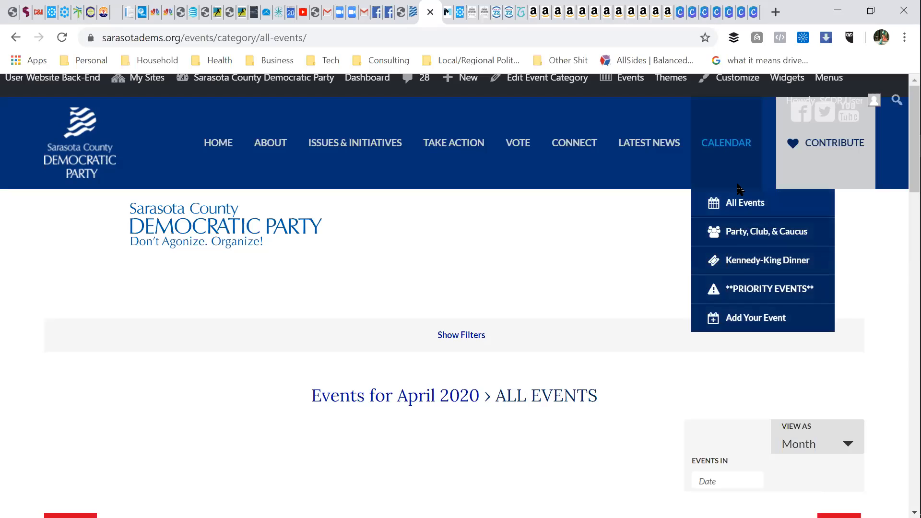
Step: Open the Add Your Event submission form and move from Event Title to the description editor
click(733, 326)
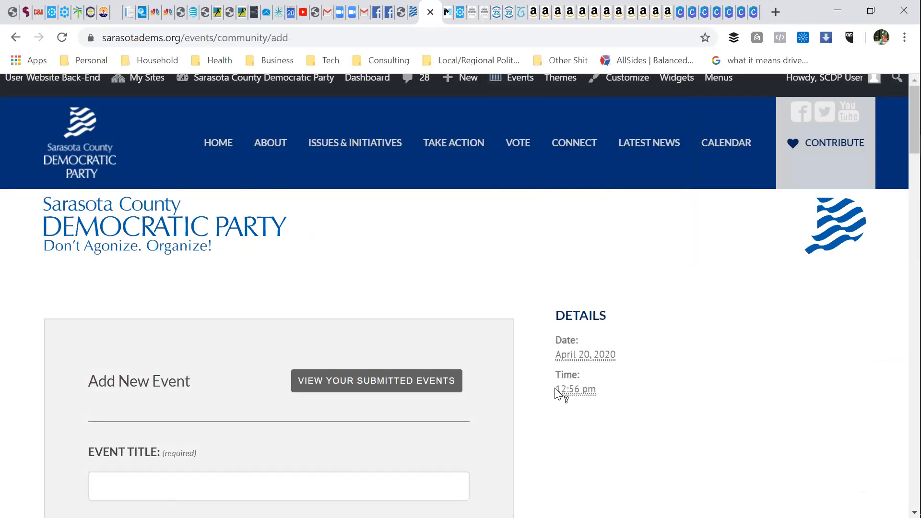
scroll(477, 312, down, 3)
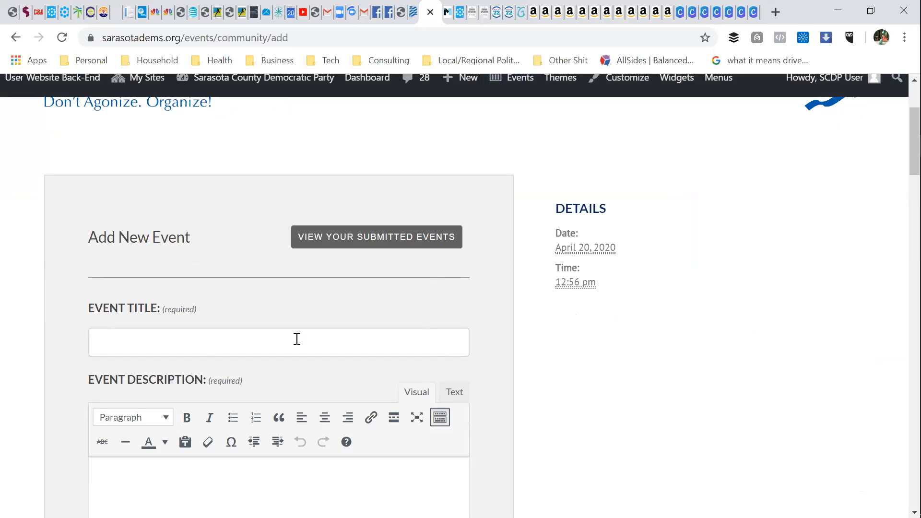
click(207, 344)
scroll(215, 332, down, 3)
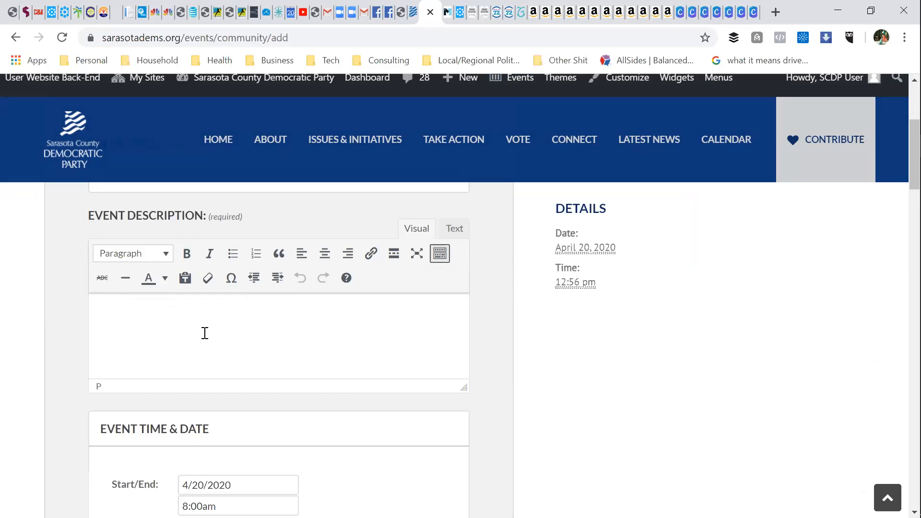
click(371, 254)
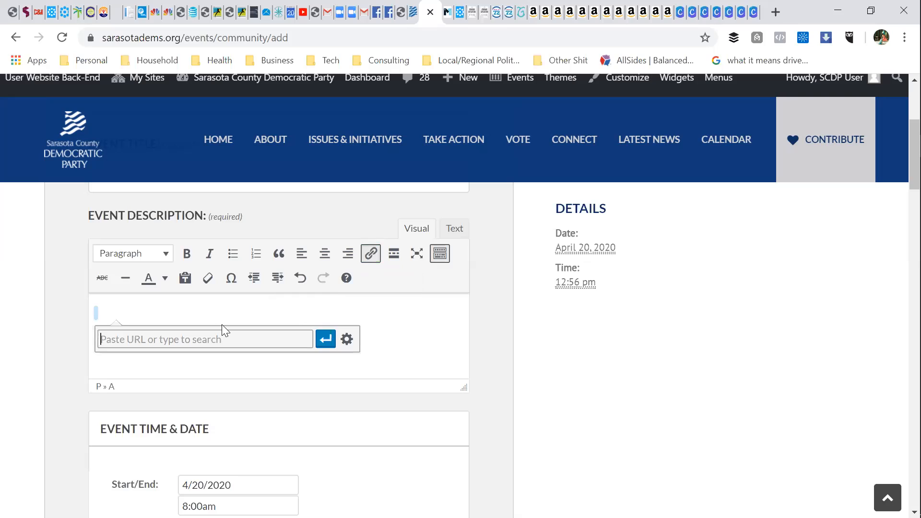
text(www.facebook.com)
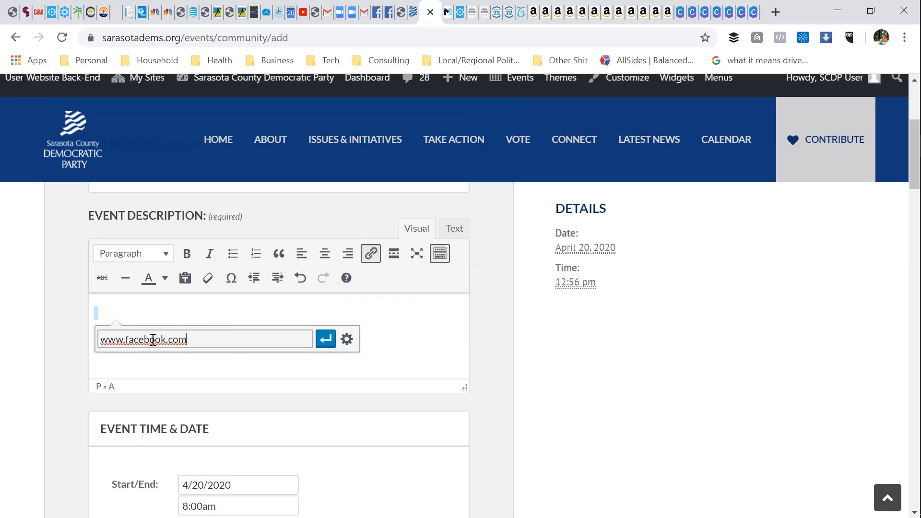
click(326, 339)
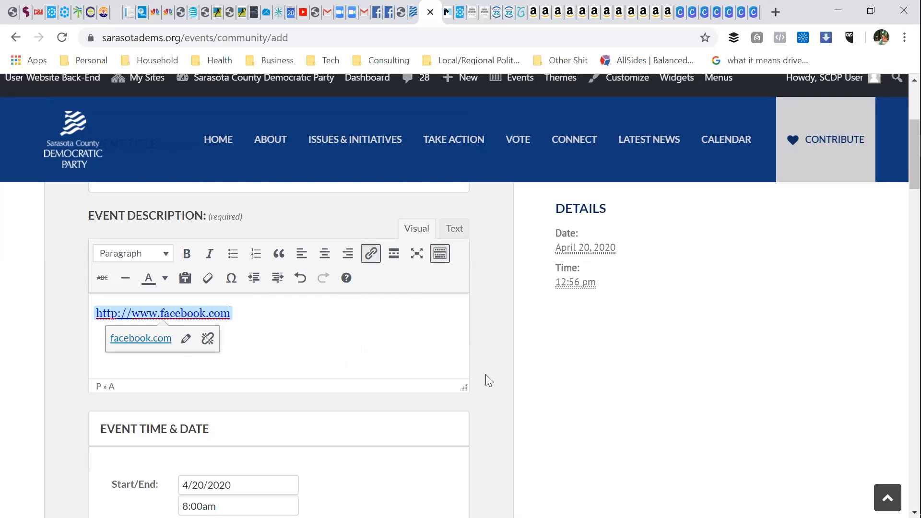
scroll(486, 374, down, 3)
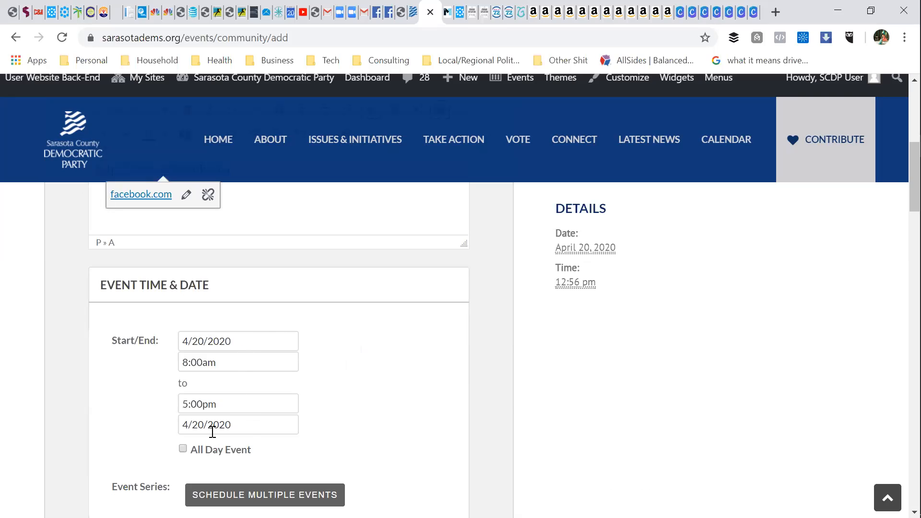
scroll(212, 441, down, 1)
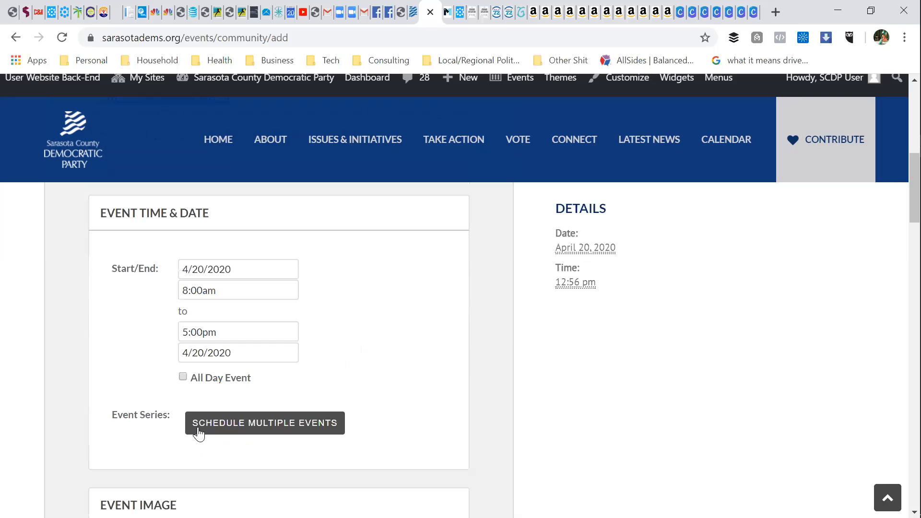
click(183, 377)
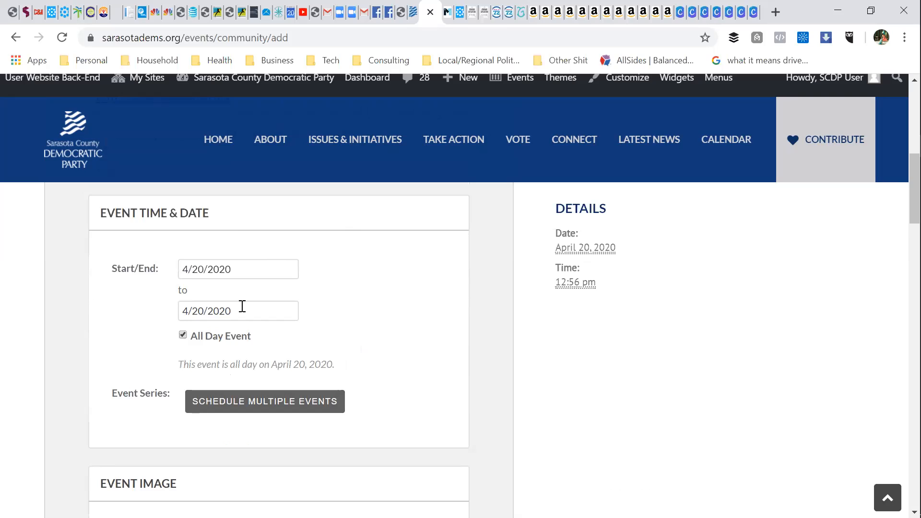
click(183, 335)
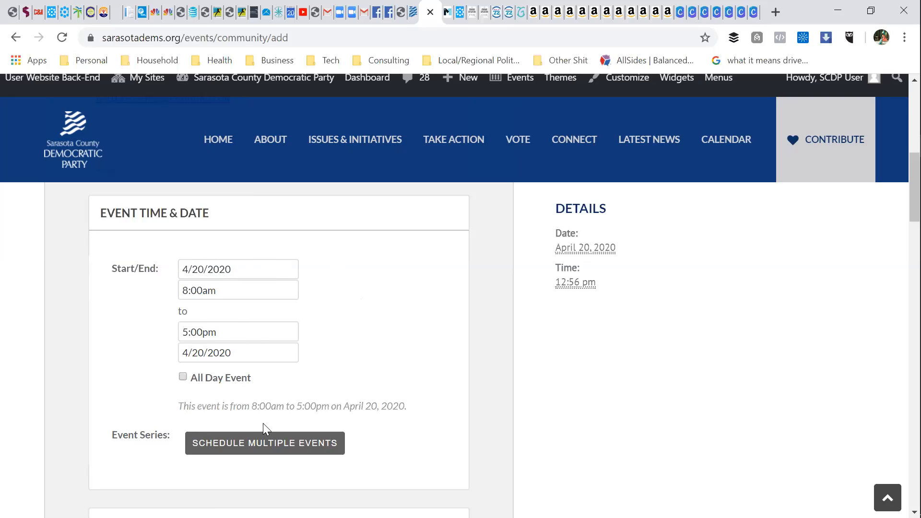
Step: Schedule the event as a series that repeats Daily at 8:00am
click(215, 441)
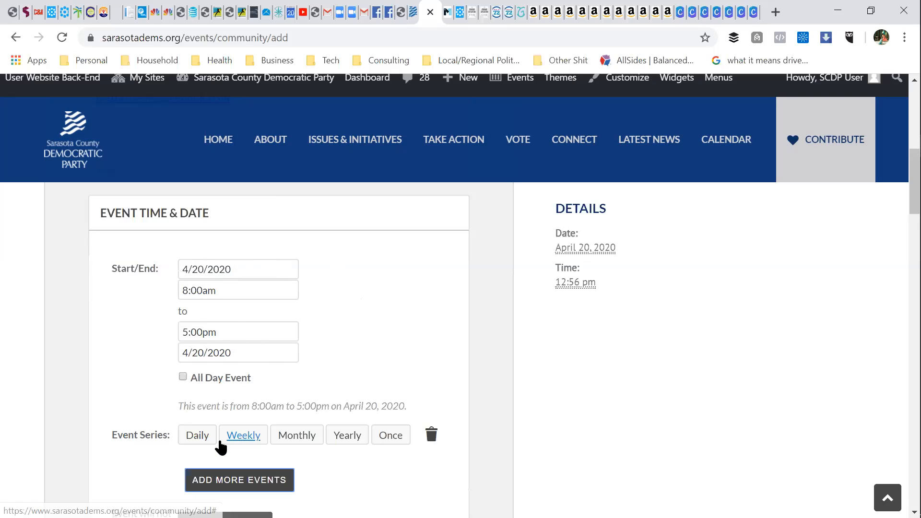
scroll(357, 369, down, 1)
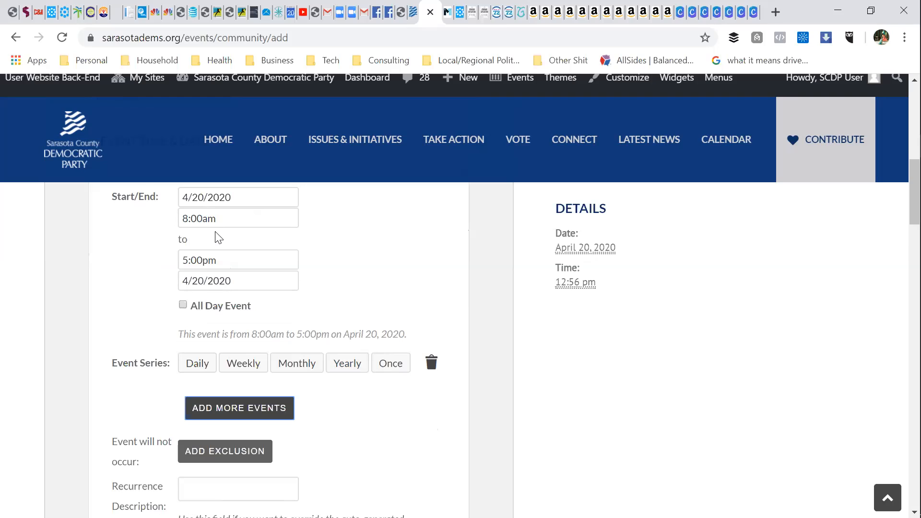
click(202, 374)
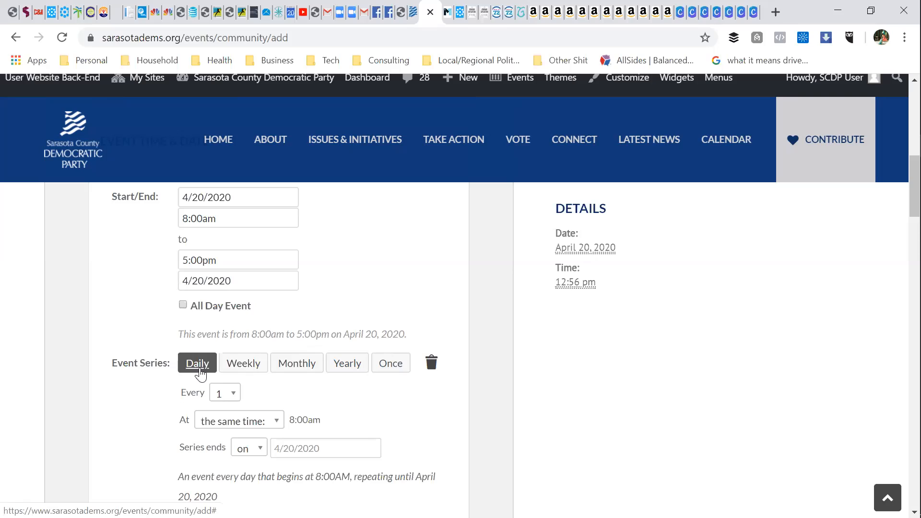
Step: Keep the series repeating every 1 day after briefly trying every 2 days
click(222, 398)
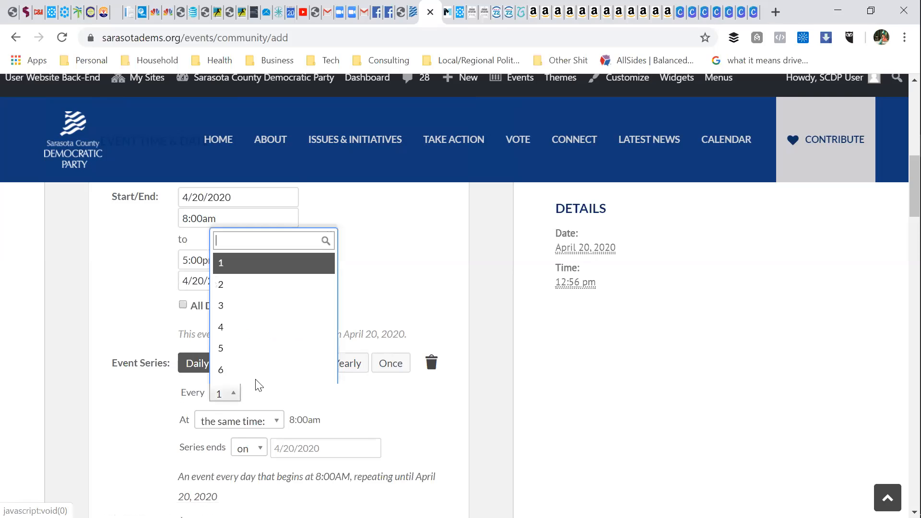
click(231, 293)
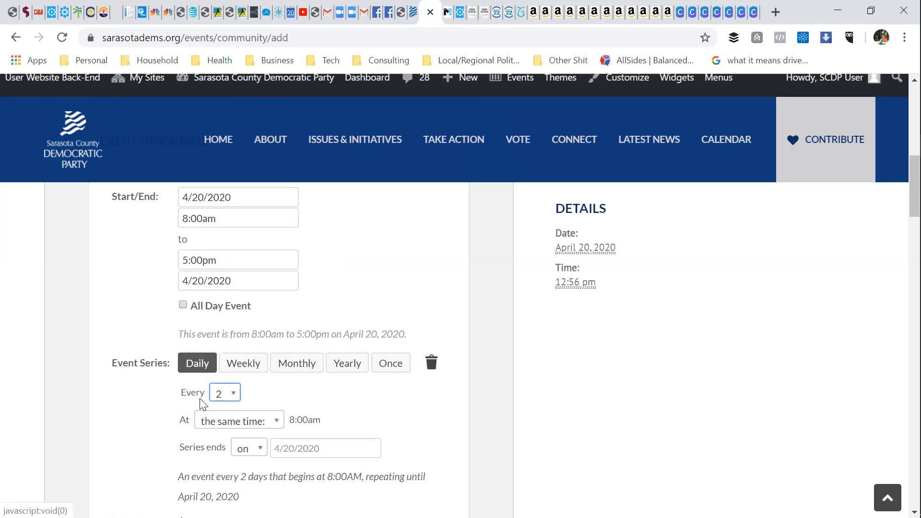
click(232, 400)
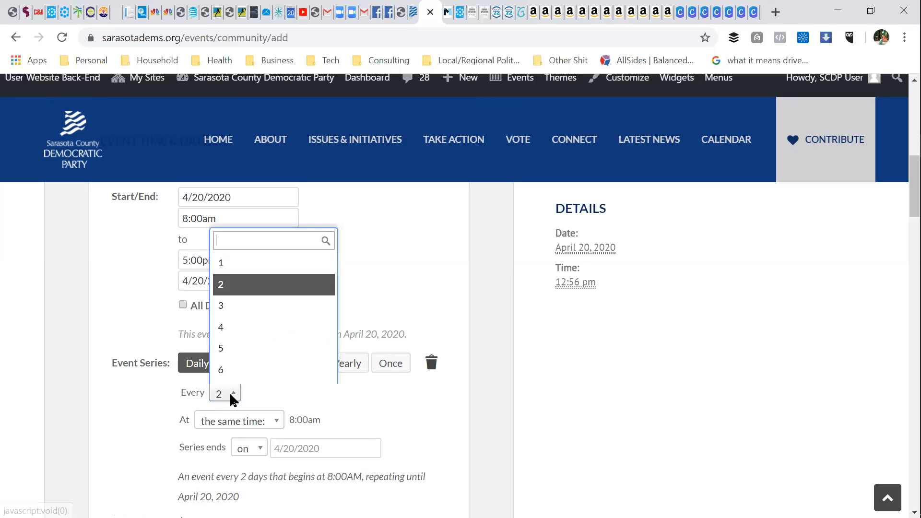
click(221, 269)
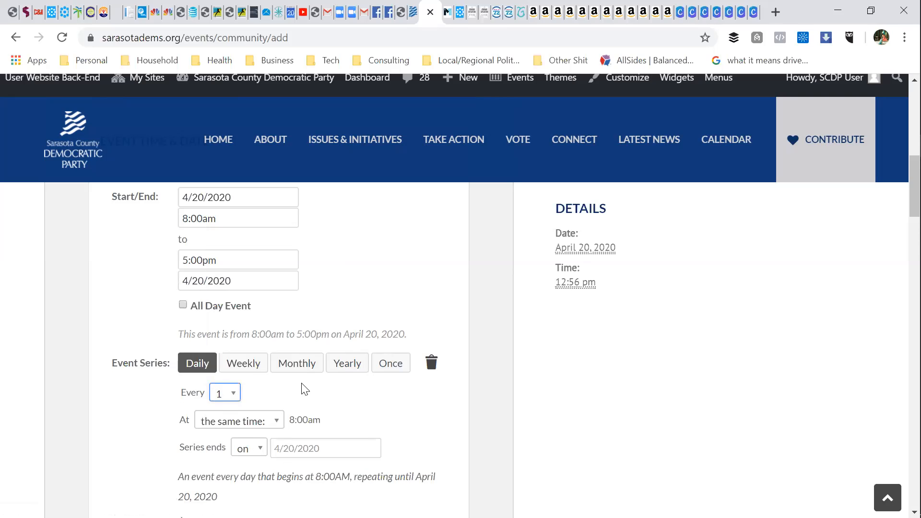
click(326, 410)
scroll(326, 408, down, 1)
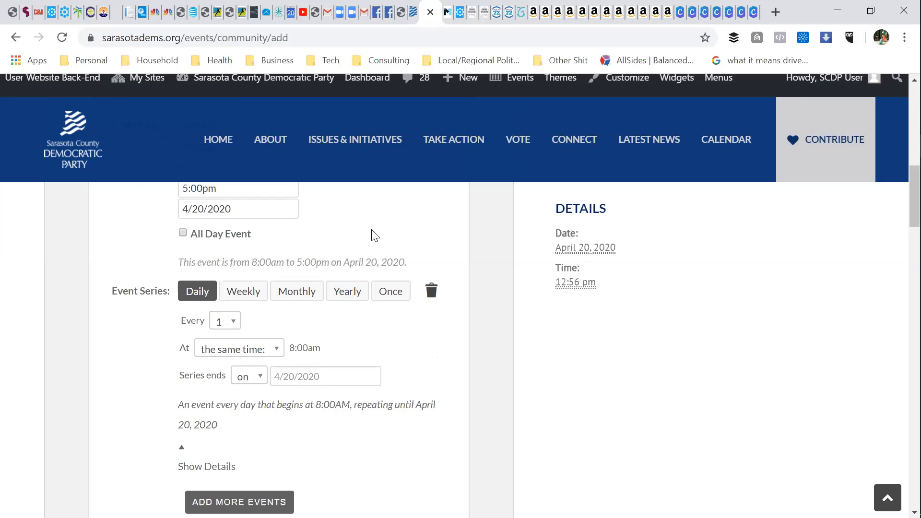
scroll(372, 235, up, 2)
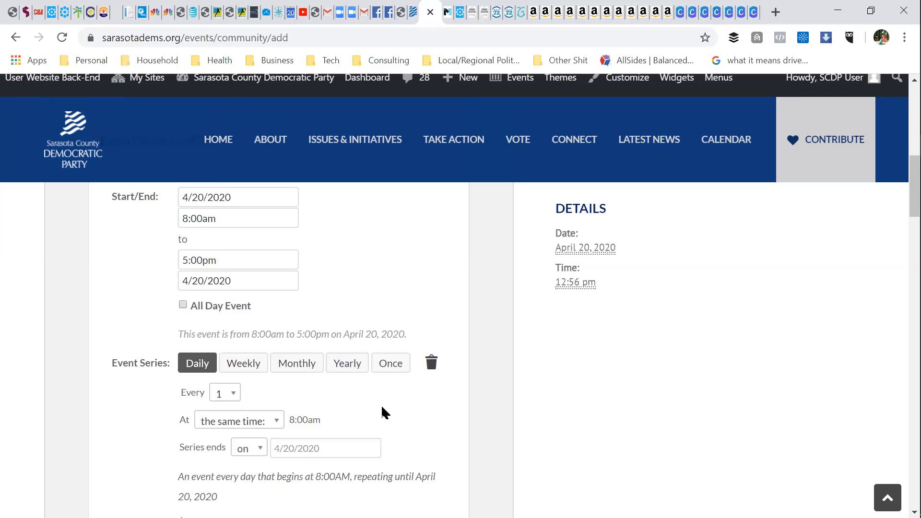
scroll(381, 405, down, 2)
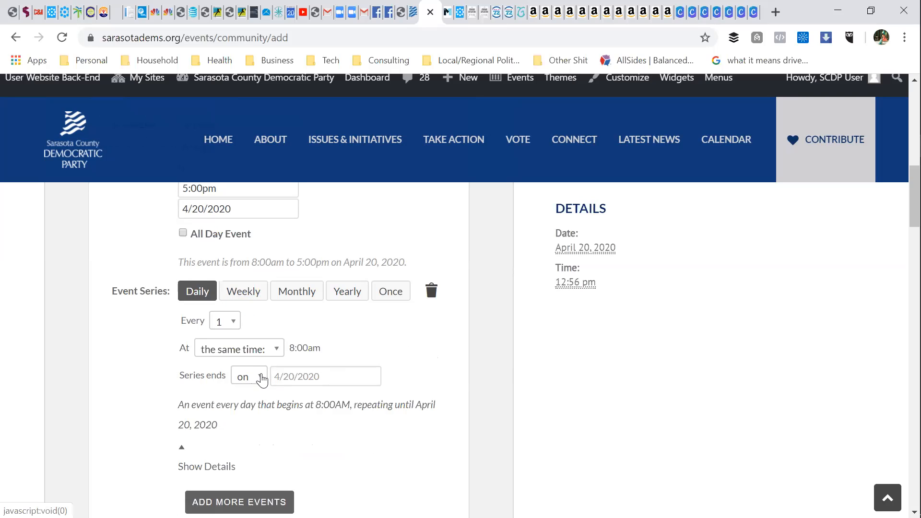
Step: Set the series end date to April 25, 2020
click(307, 377)
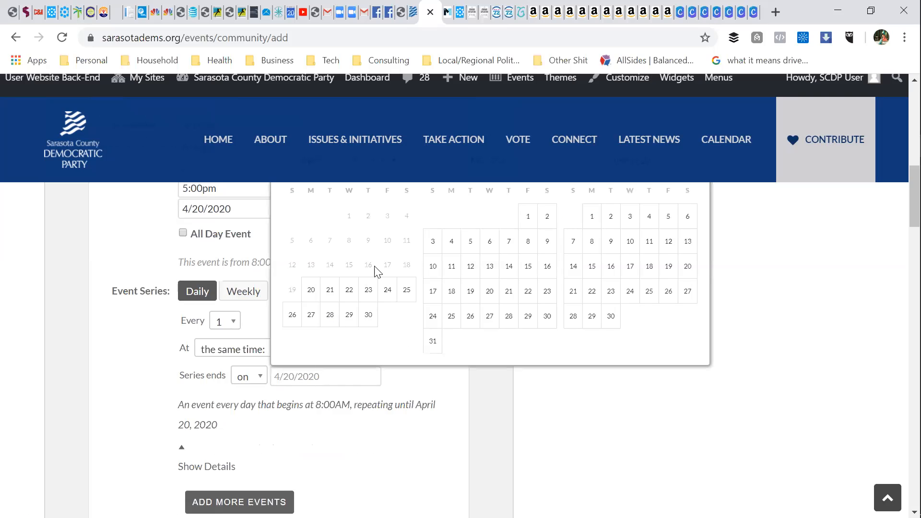
click(406, 291)
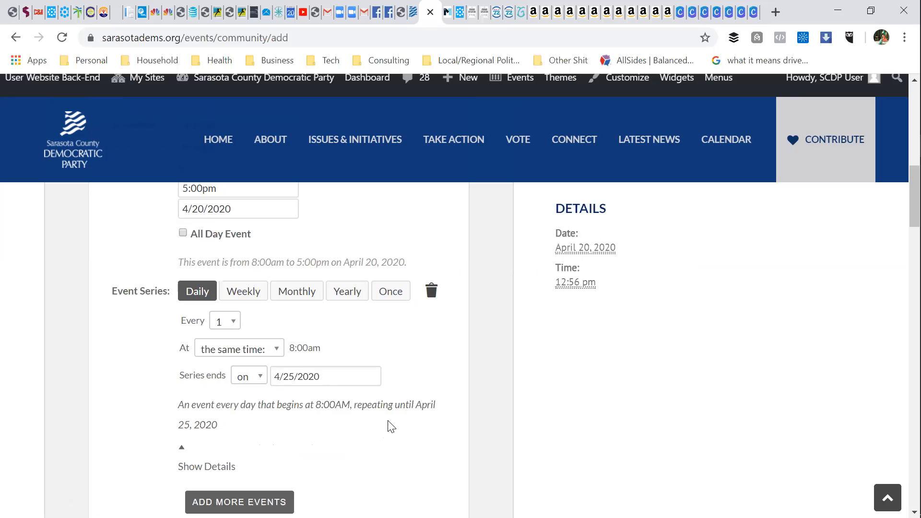
scroll(323, 405, down, 2)
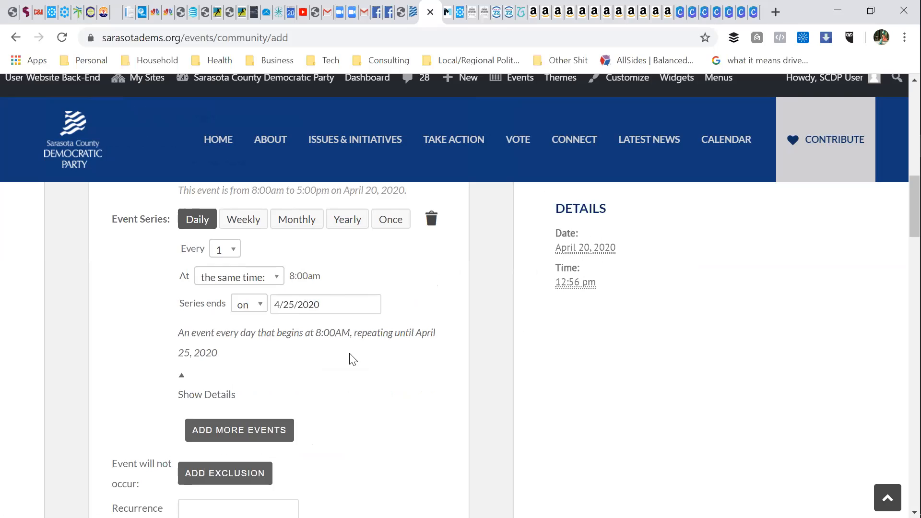
Step: Add a second recurrence rule for a single extra occurrence on 4/28/2020
scroll(353, 360, down, 1)
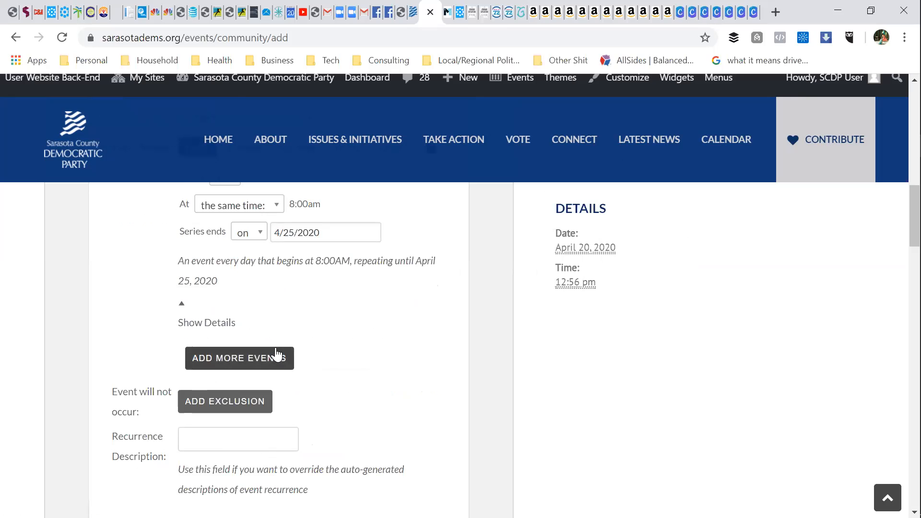
scroll(343, 314, up, 2)
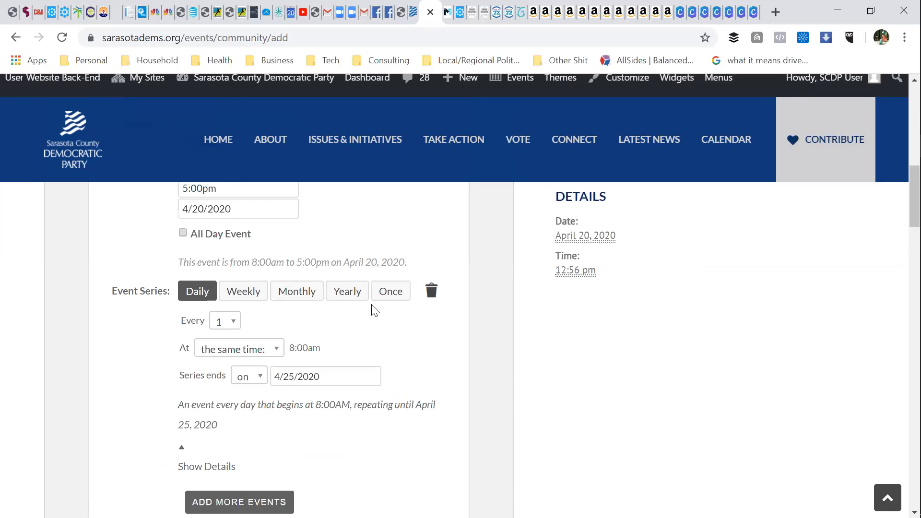
scroll(405, 382, down, 3)
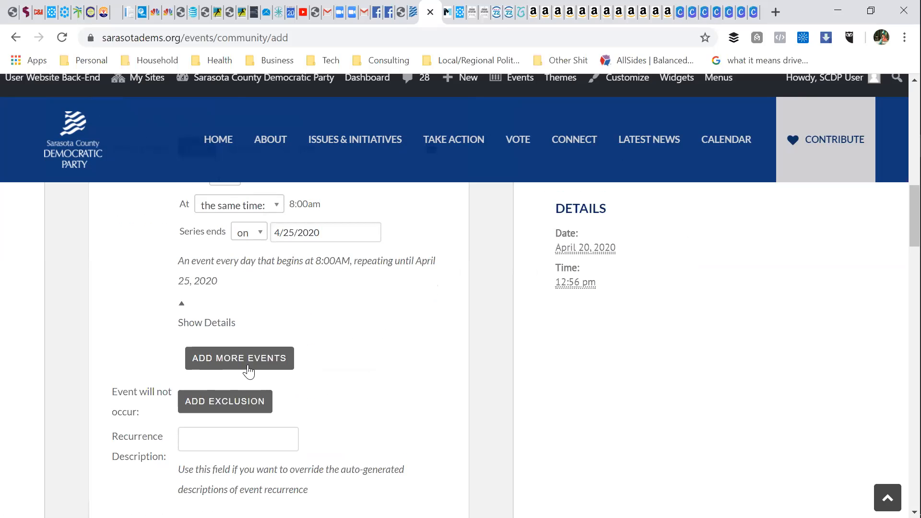
click(248, 368)
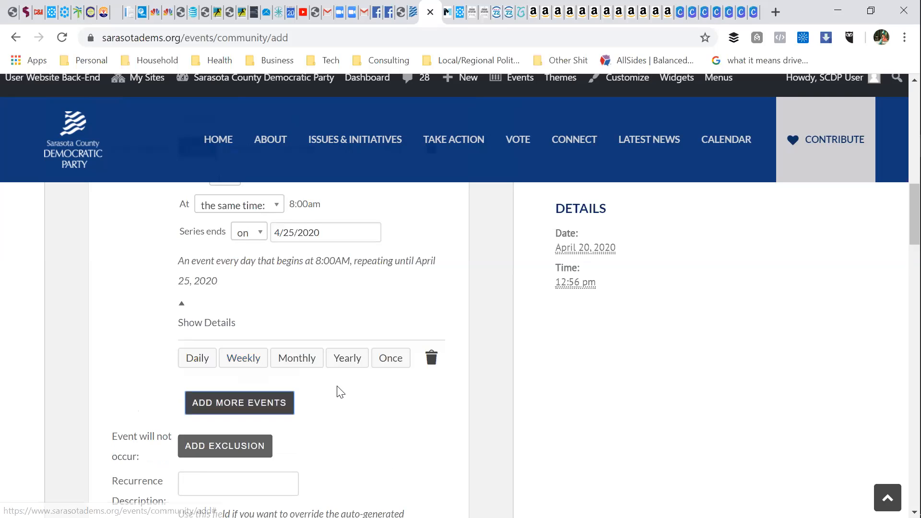
click(387, 367)
click(388, 369)
click(235, 387)
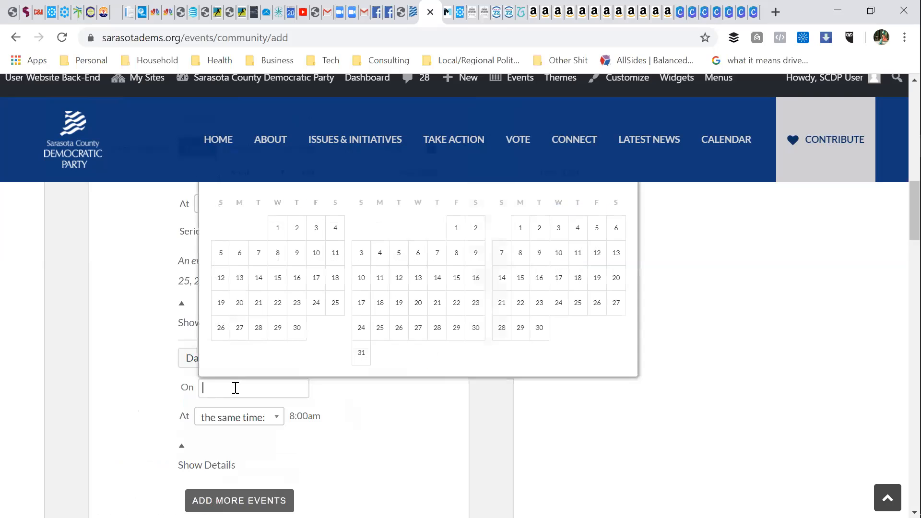
click(259, 329)
click(257, 419)
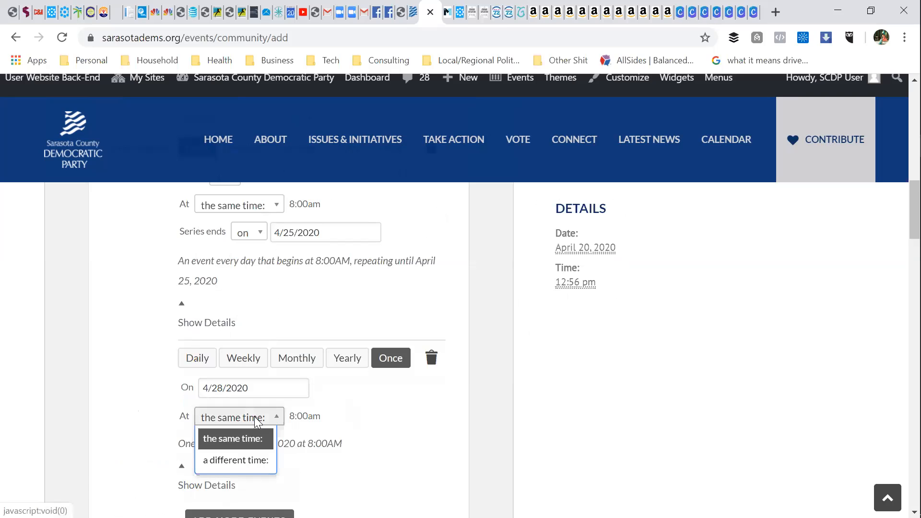
Step: Give that one-time event its own time, 3:00am to 5:00pm on the same day
click(243, 461)
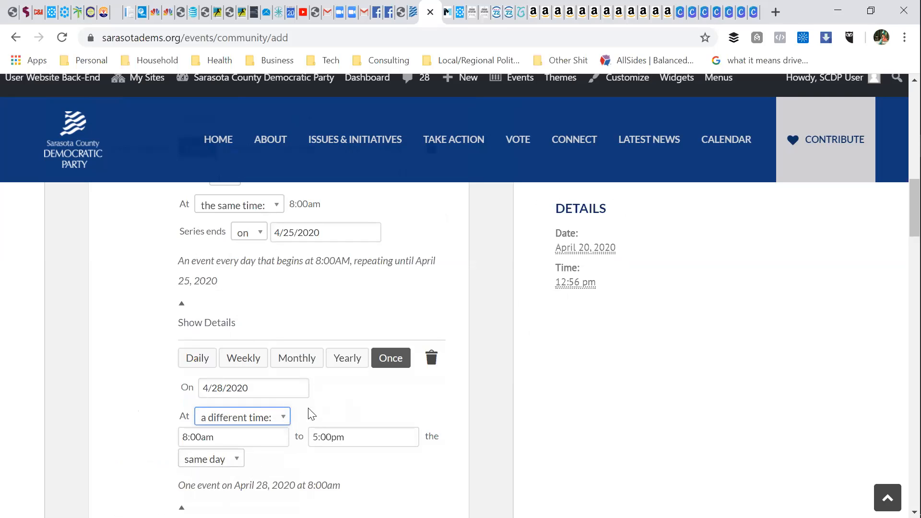
click(257, 437)
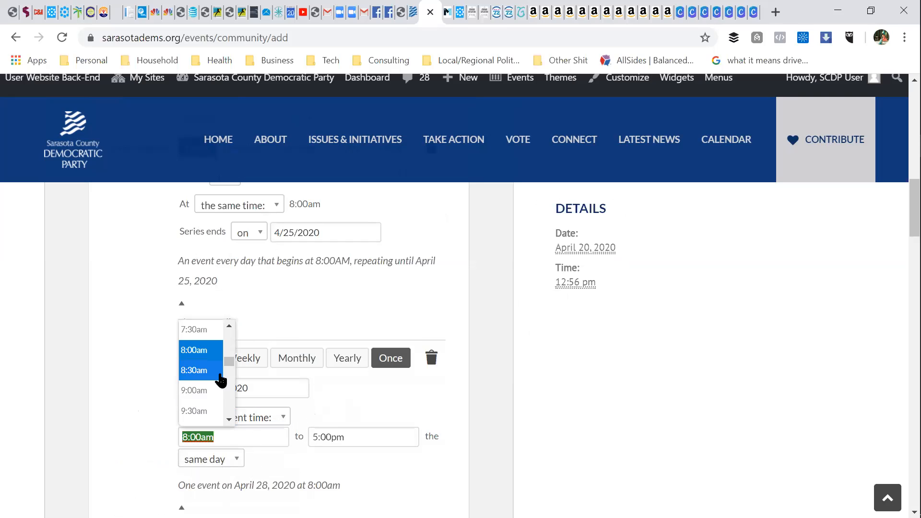
text(3)
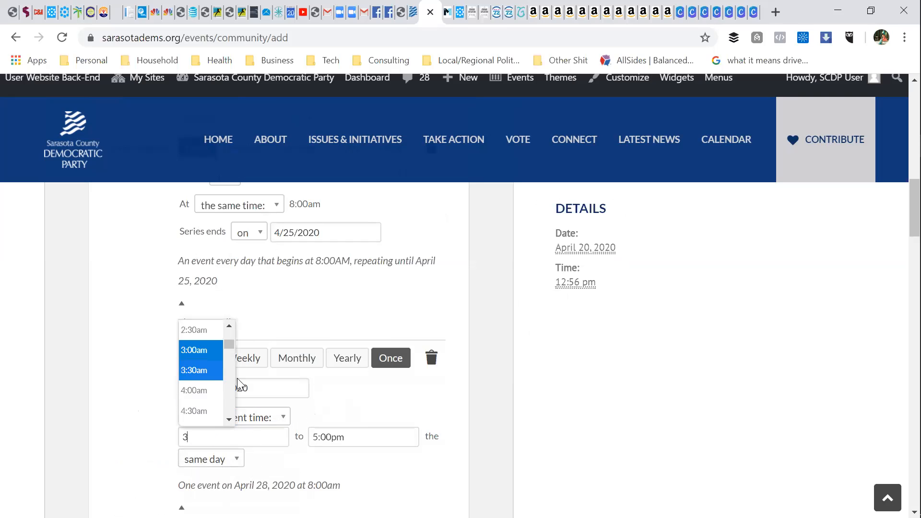
click(208, 355)
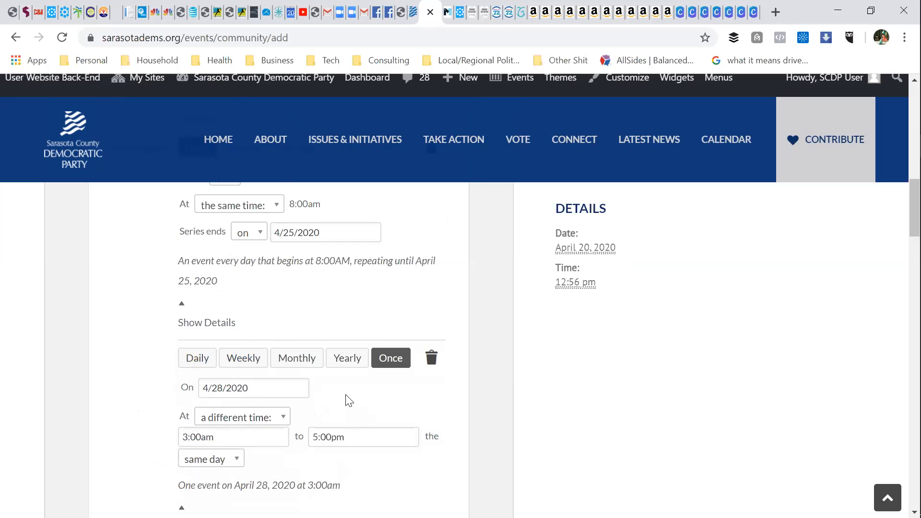
scroll(350, 402, down, 1)
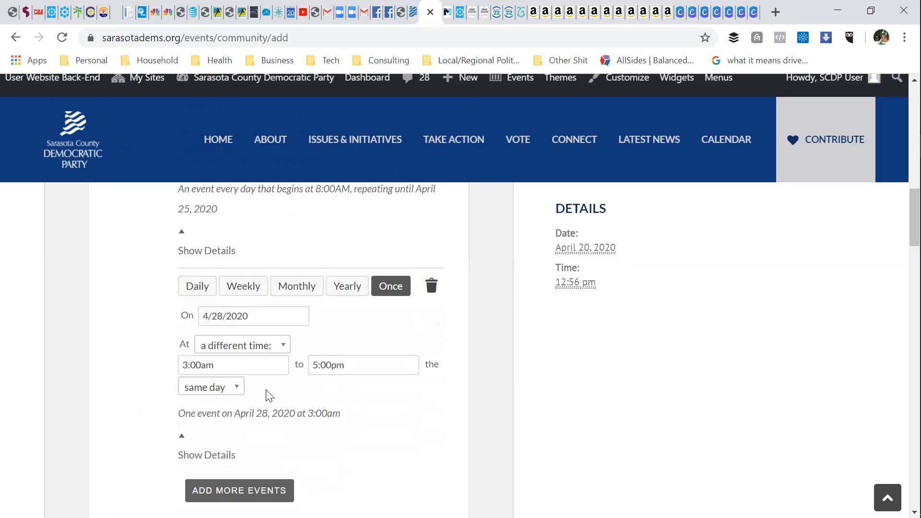
click(238, 387)
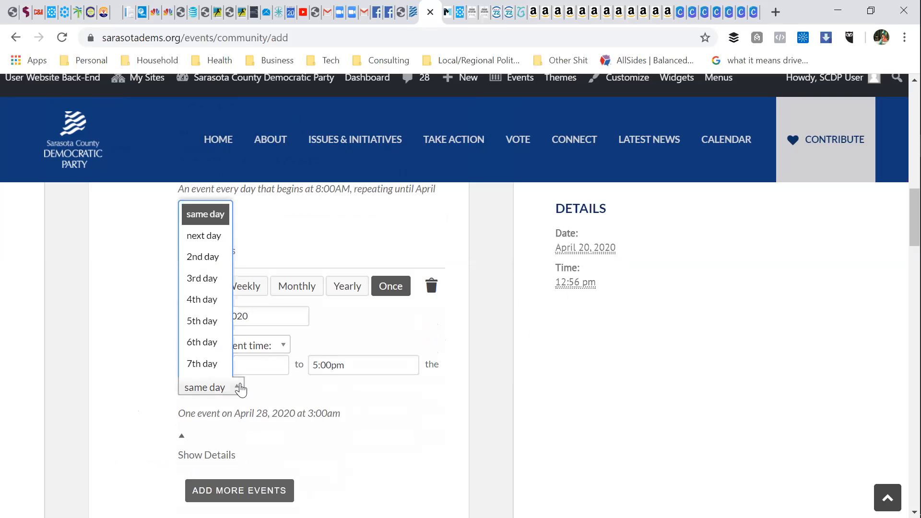
click(240, 387)
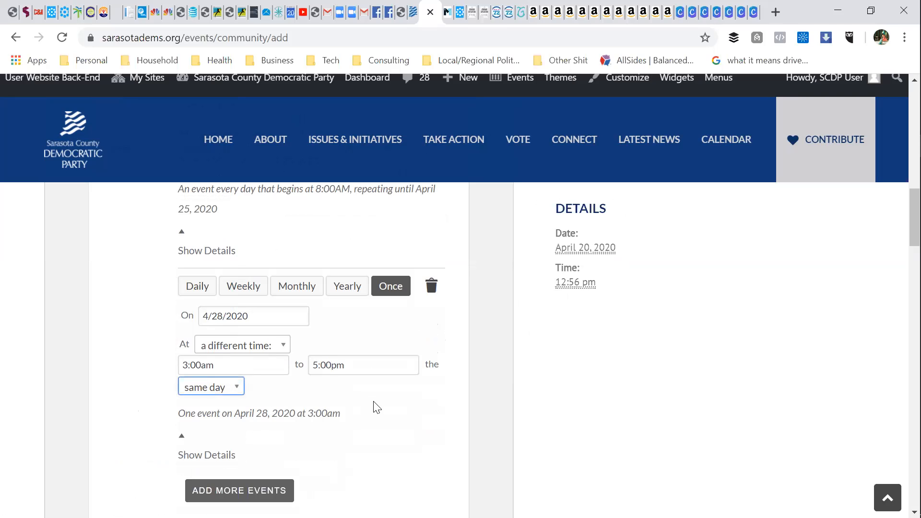
scroll(344, 411, down, 1)
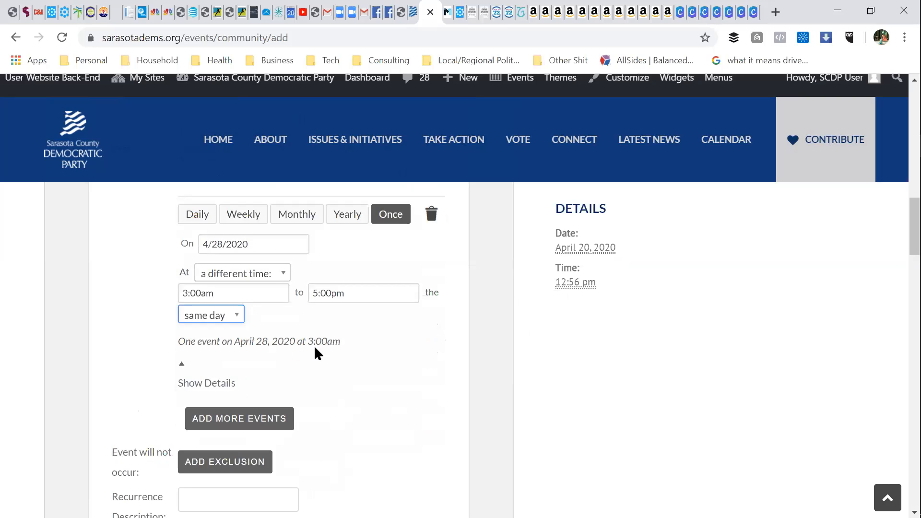
scroll(344, 391, up, 3)
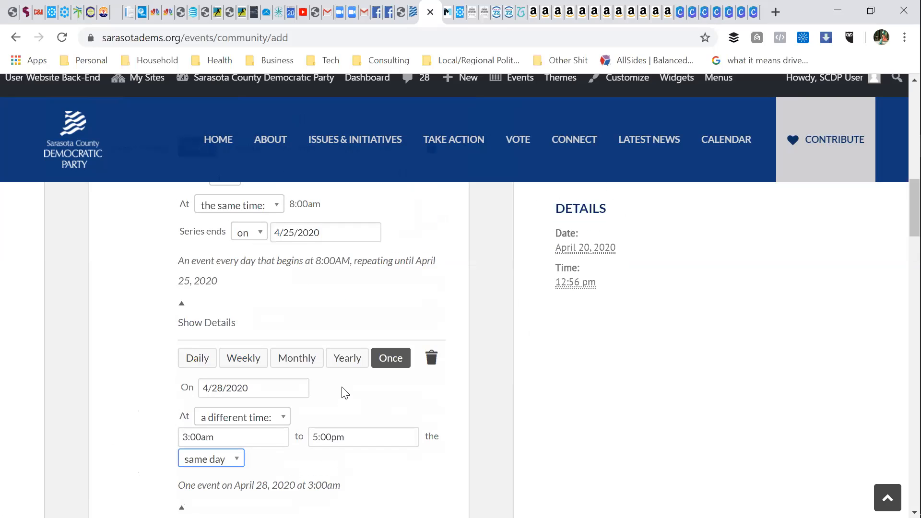
Step: Delete the April 28 one-time rule and switch the series from Daily to Monthly
click(432, 361)
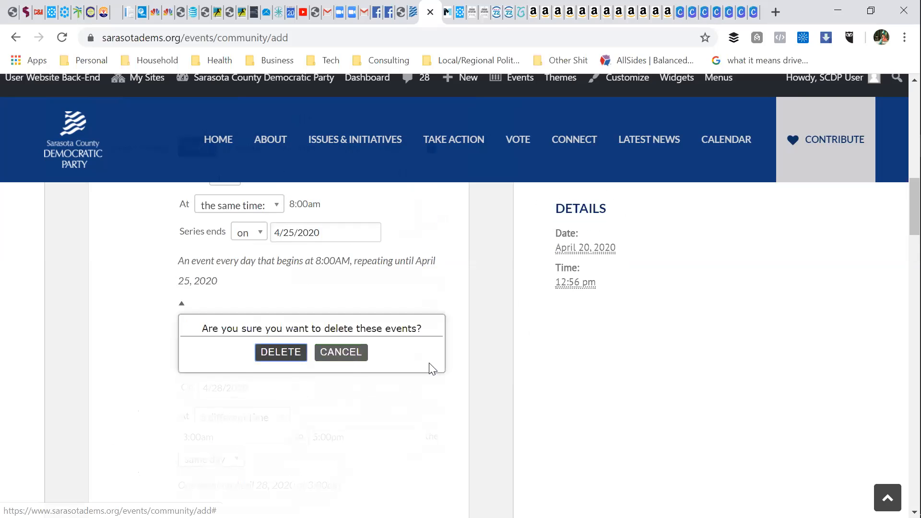
click(281, 353)
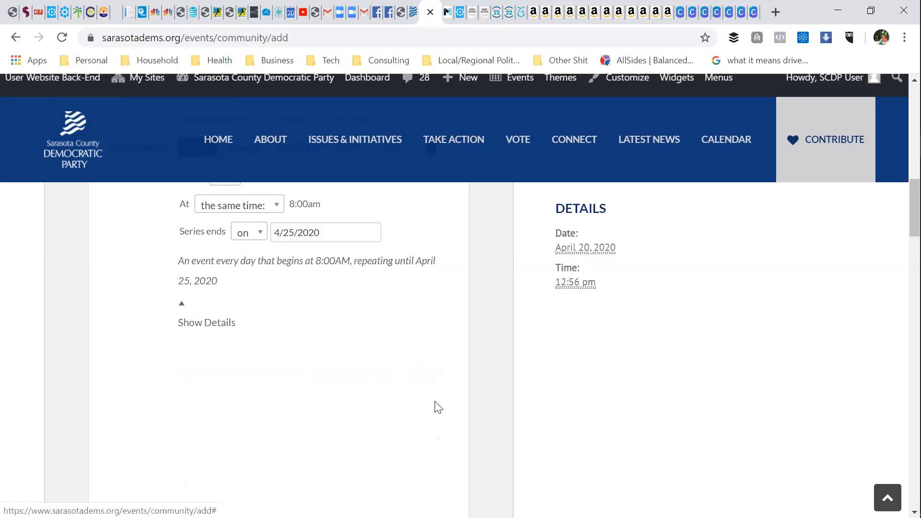
scroll(365, 351, up, 3)
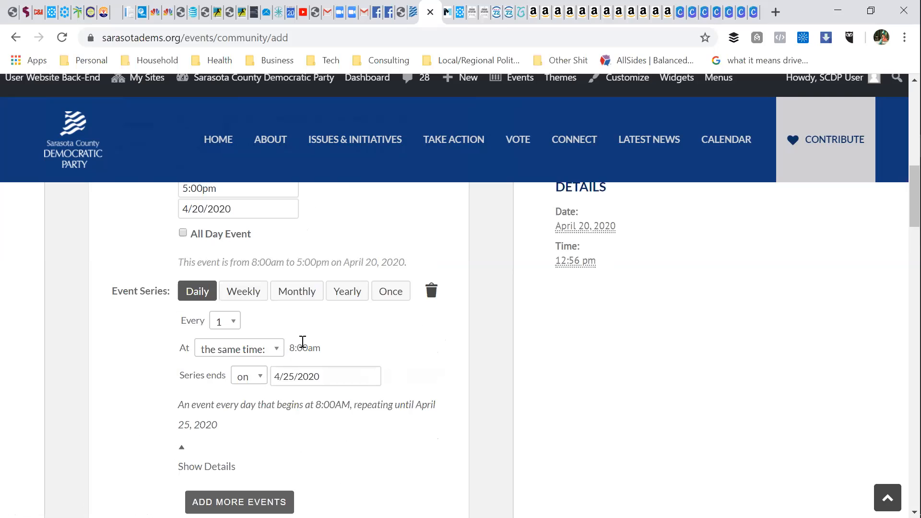
scroll(307, 336, up, 2)
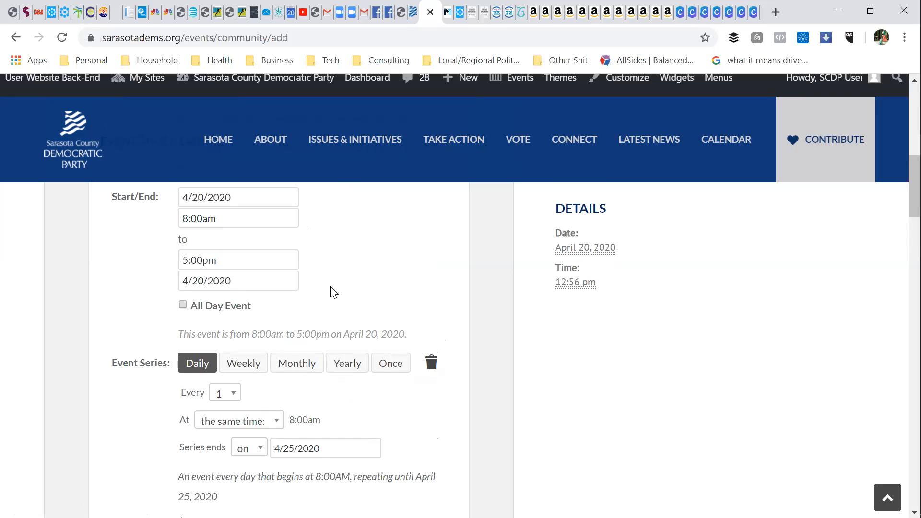
scroll(333, 292, up, 2)
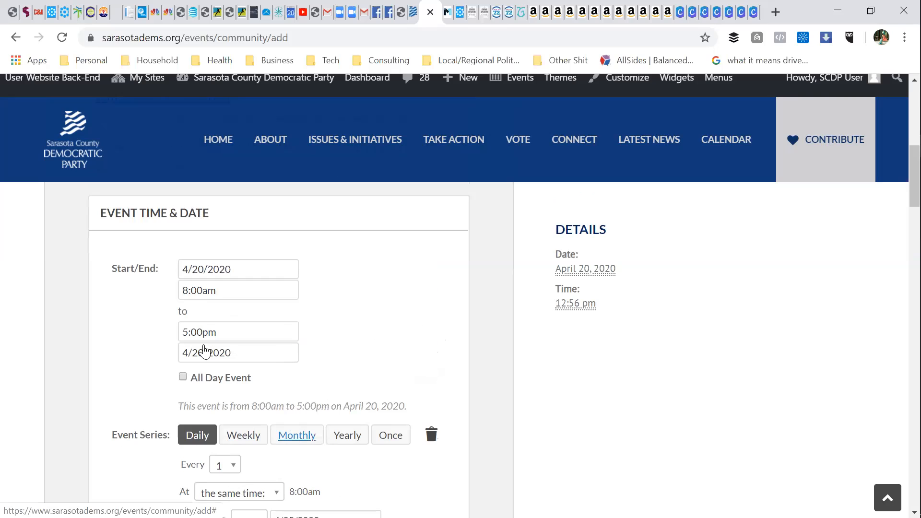
click(296, 437)
scroll(307, 394, down, 1)
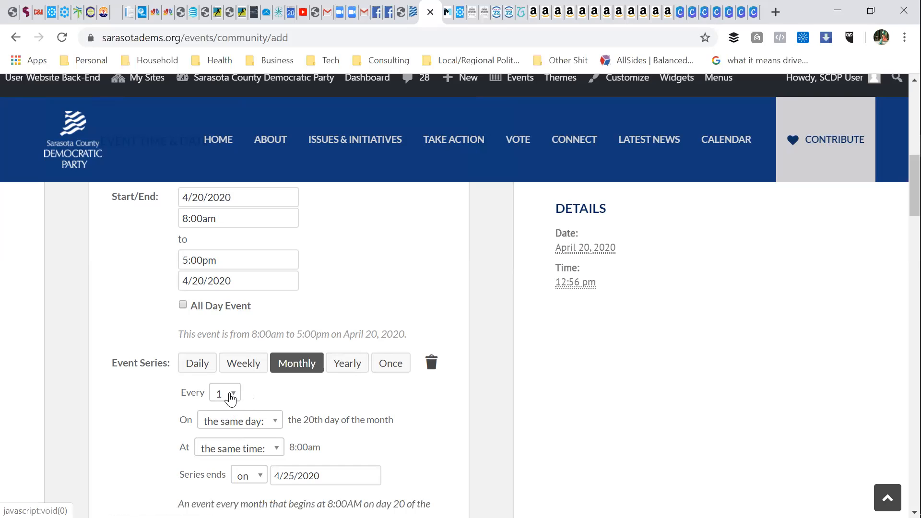
Step: Repeat monthly on the third Monday, keeping the series' same 8:00am time
click(272, 423)
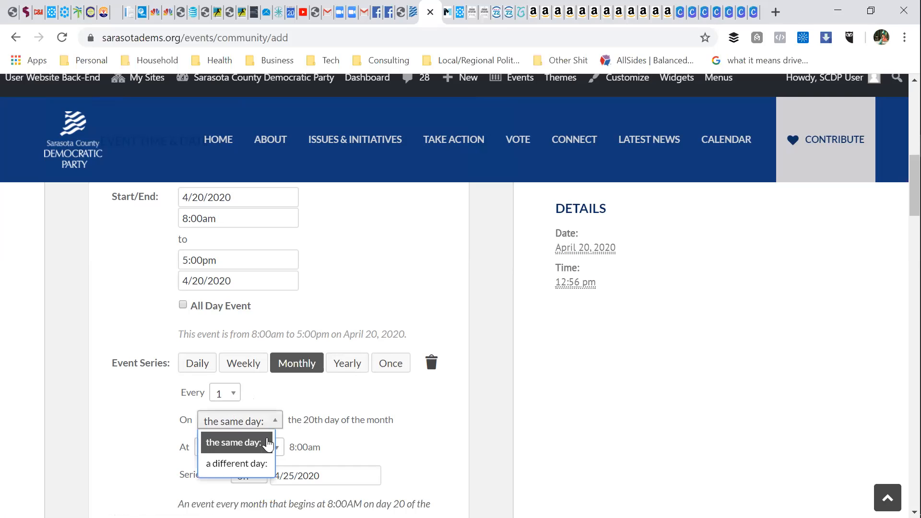
click(255, 462)
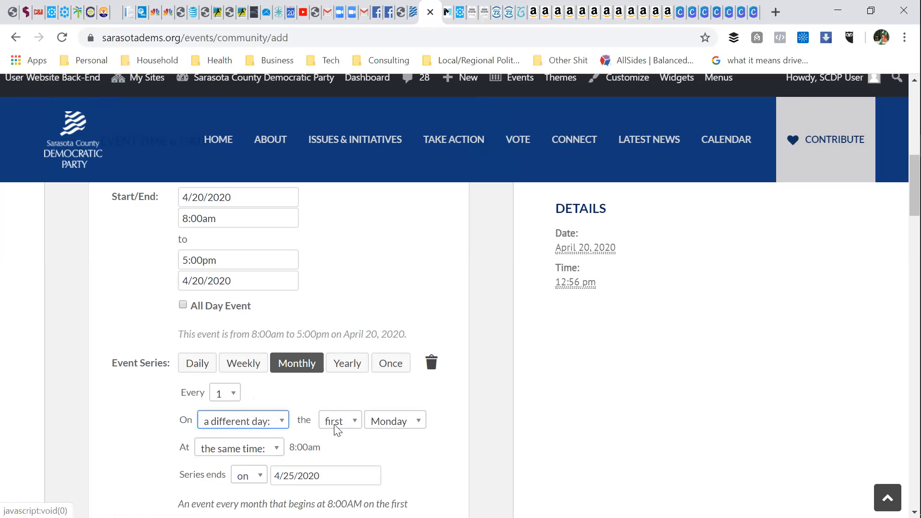
click(336, 425)
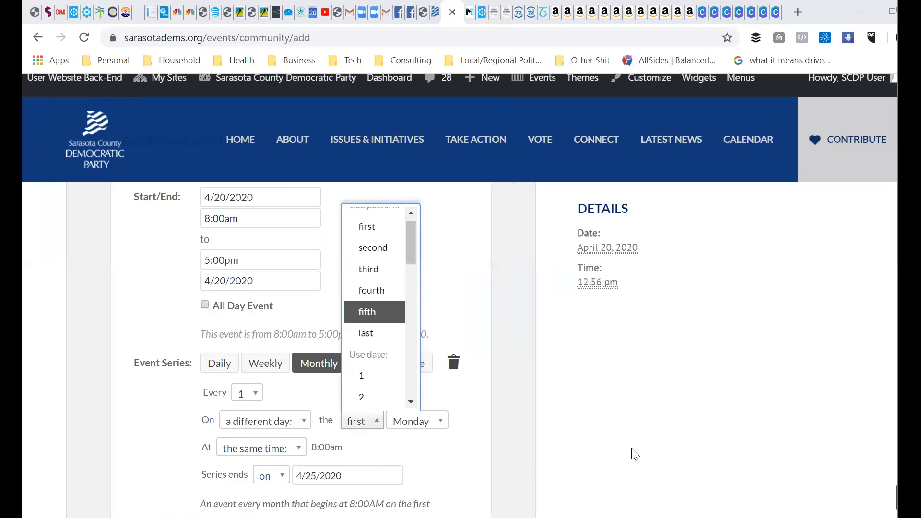
click(373, 271)
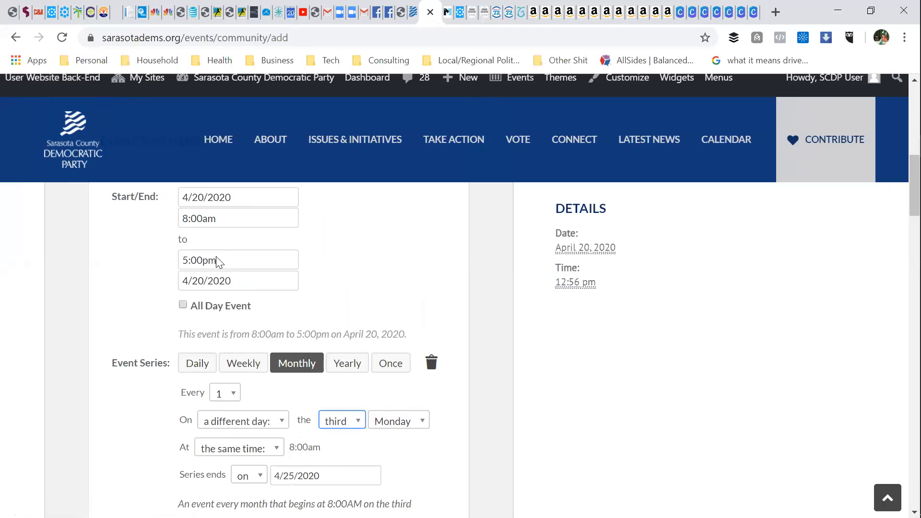
click(255, 447)
click(246, 487)
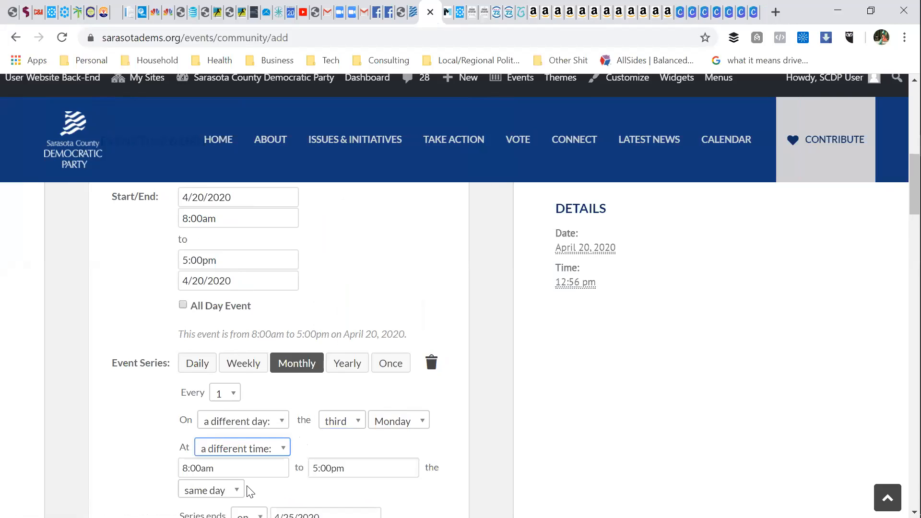
click(261, 450)
click(257, 469)
Step: Set Series ends to 'never' so the series repeats indefinitely
click(454, 435)
scroll(452, 437, down, 1)
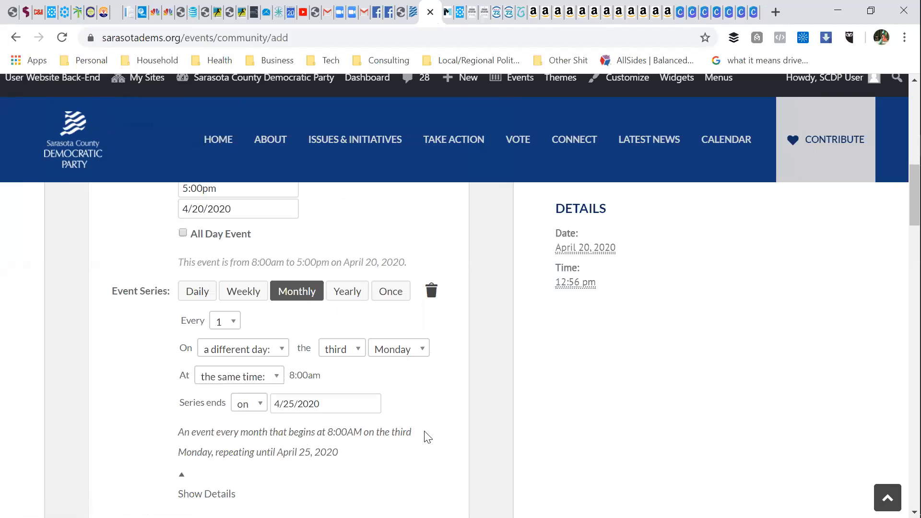
click(262, 410)
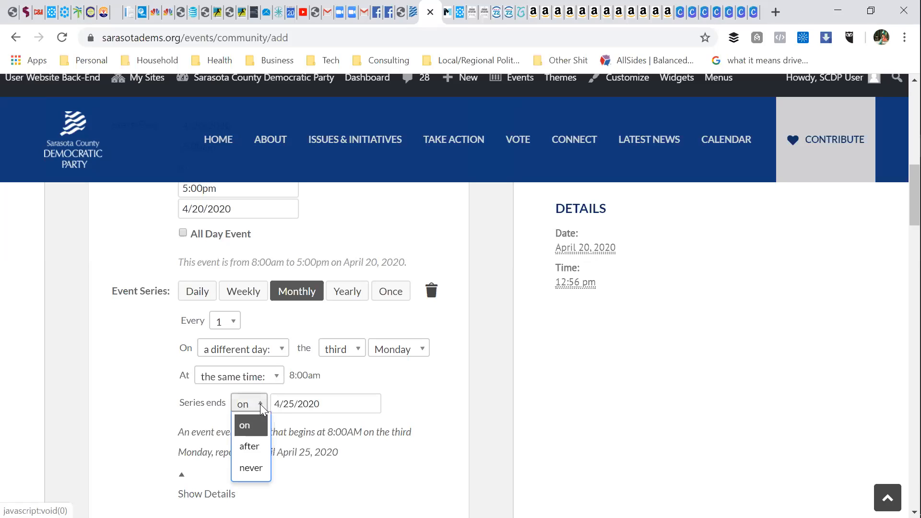
click(251, 466)
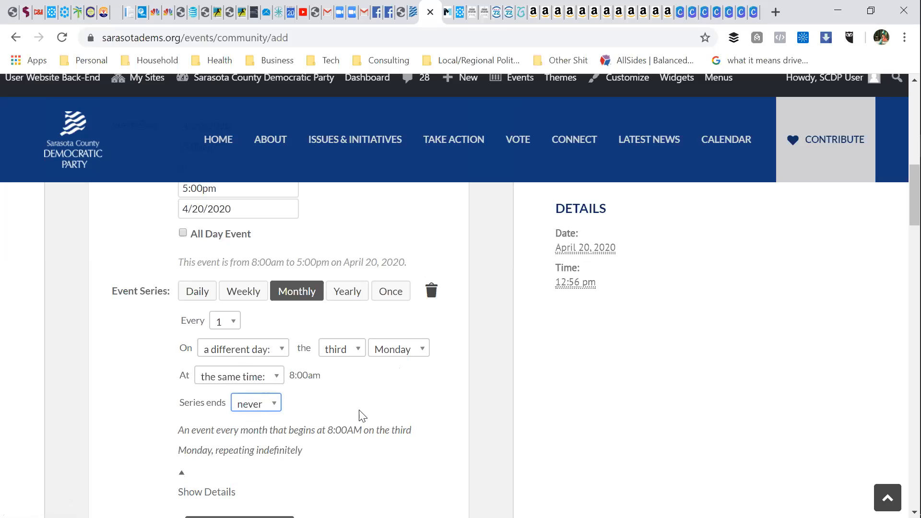
Step: Attach Capture2.PNG from the Desktop Branding folder as the event image
scroll(363, 415, down, 1)
scroll(360, 416, down, 1)
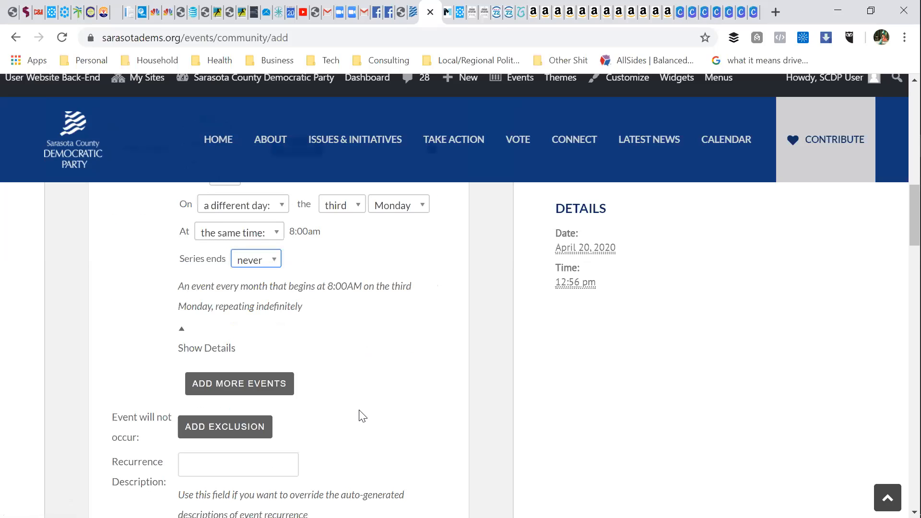
scroll(365, 262, down, 4)
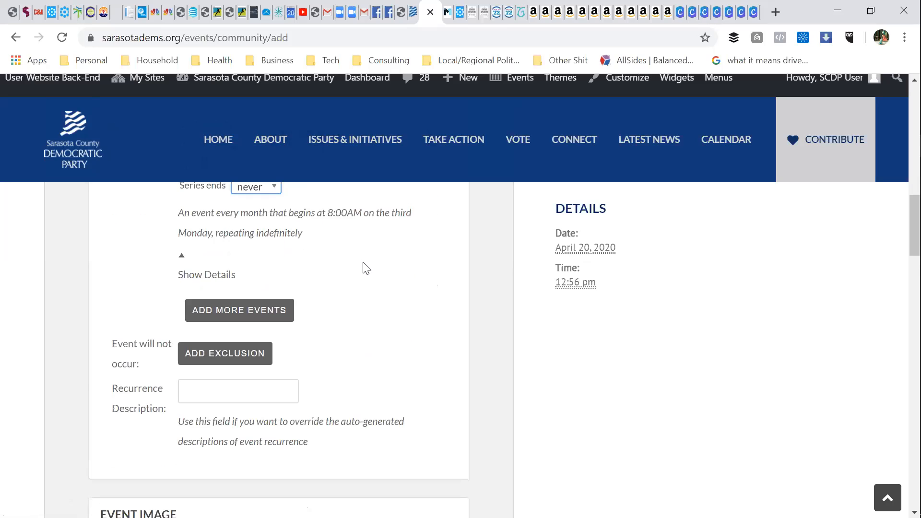
scroll(363, 262, down, 1)
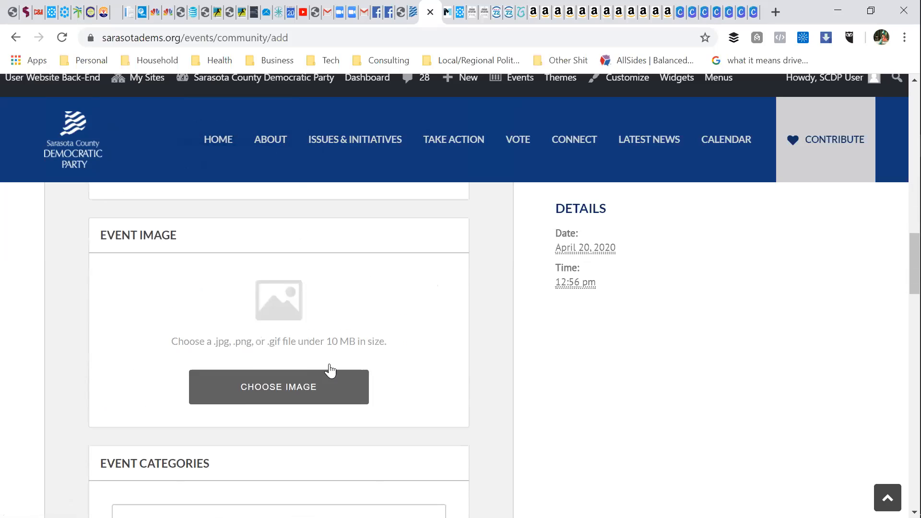
click(294, 381)
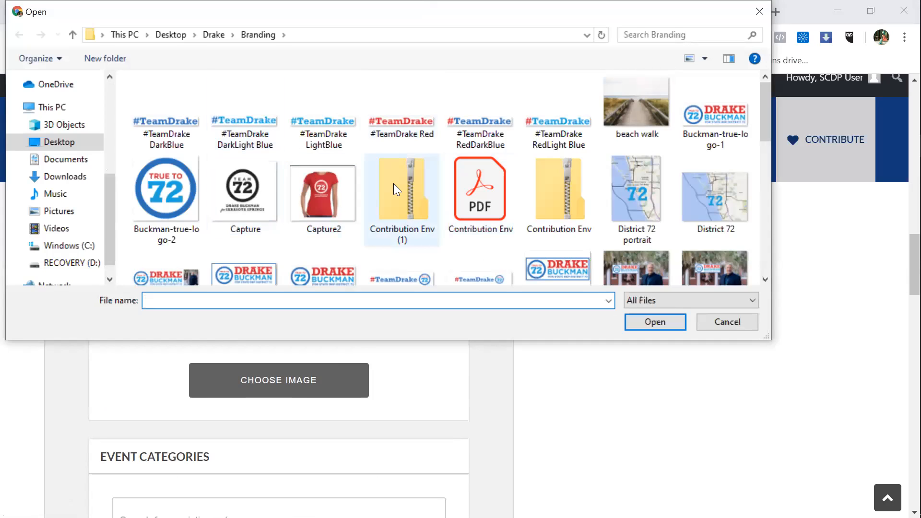
click(316, 175)
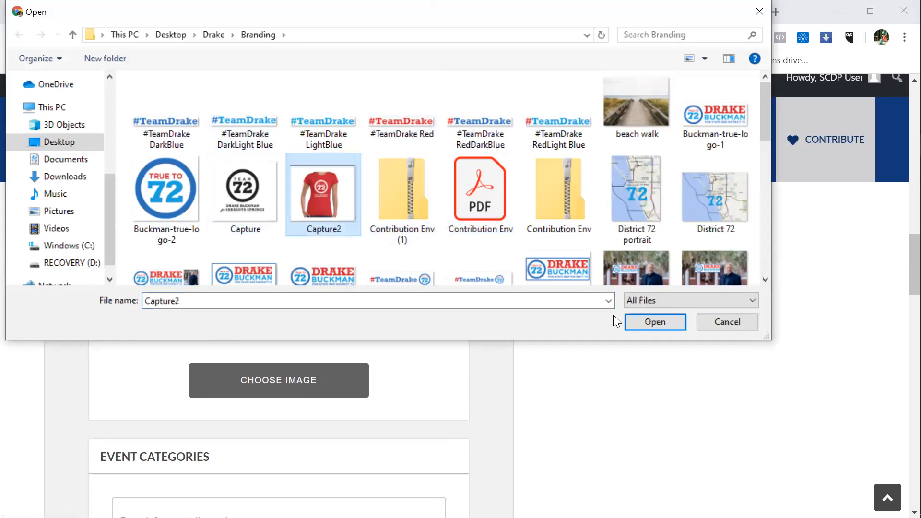
click(639, 323)
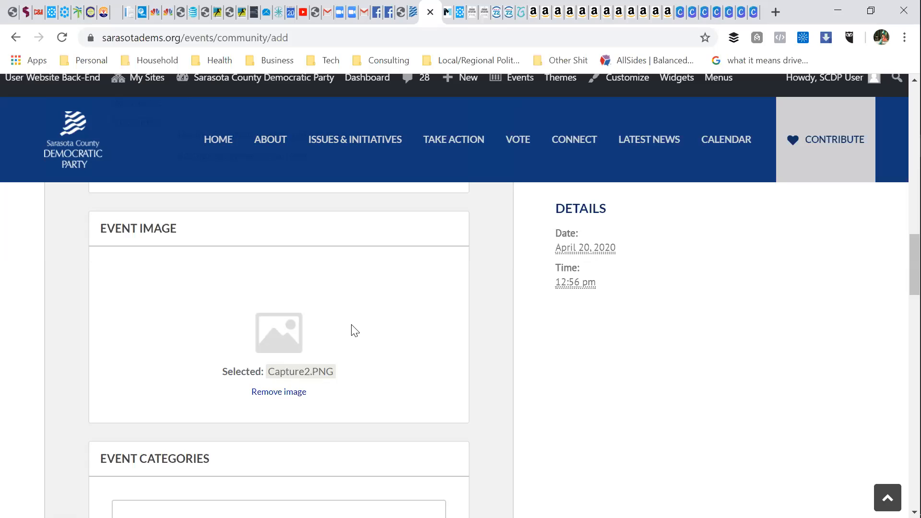
scroll(355, 326, down, 2)
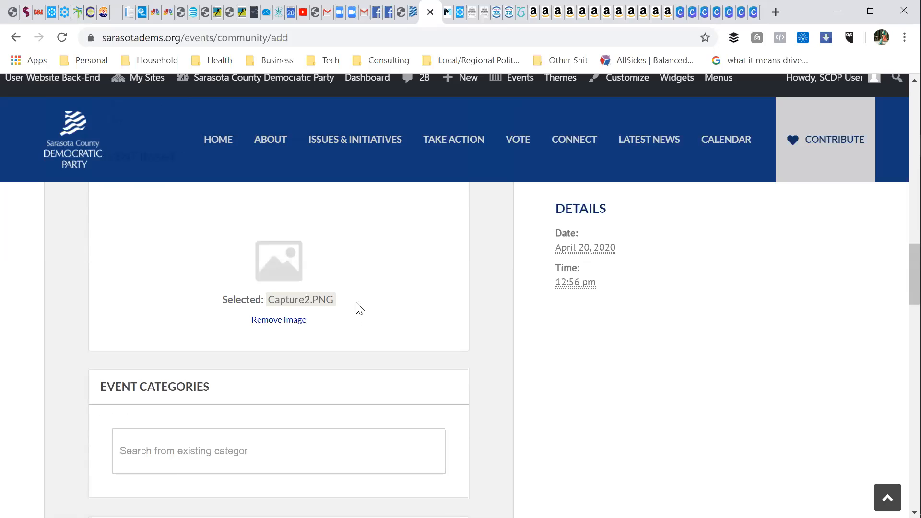
scroll(368, 343, down, 1)
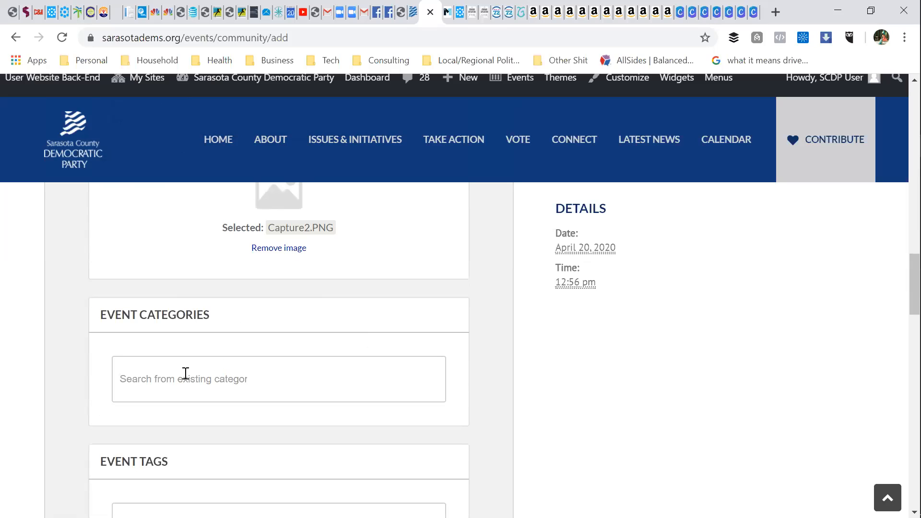
Step: Add the category '-a) DEM Meetings - Party, Club, and Caucus'
click(185, 373)
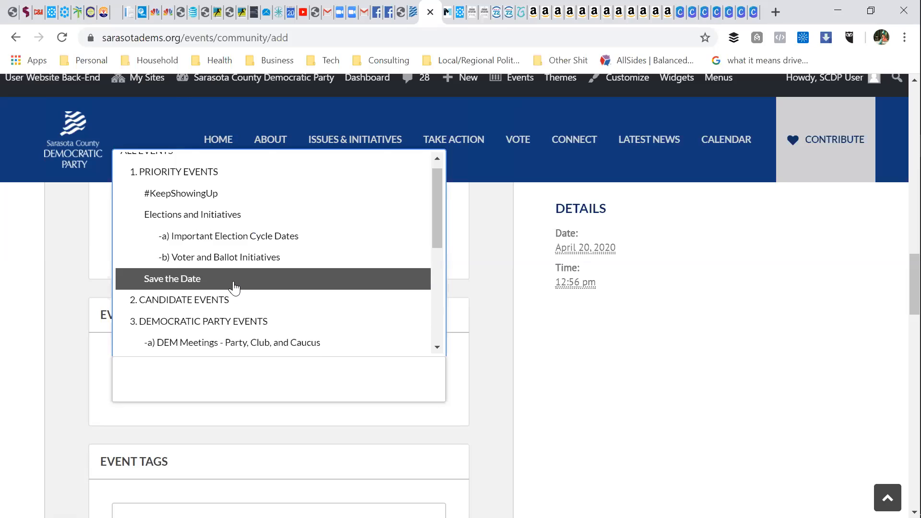
scroll(235, 287, down, 2)
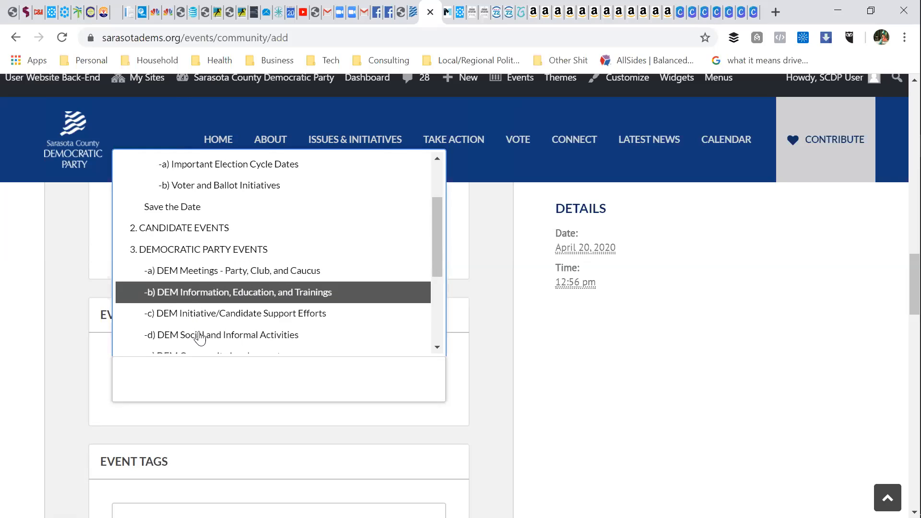
scroll(206, 312, up, 2)
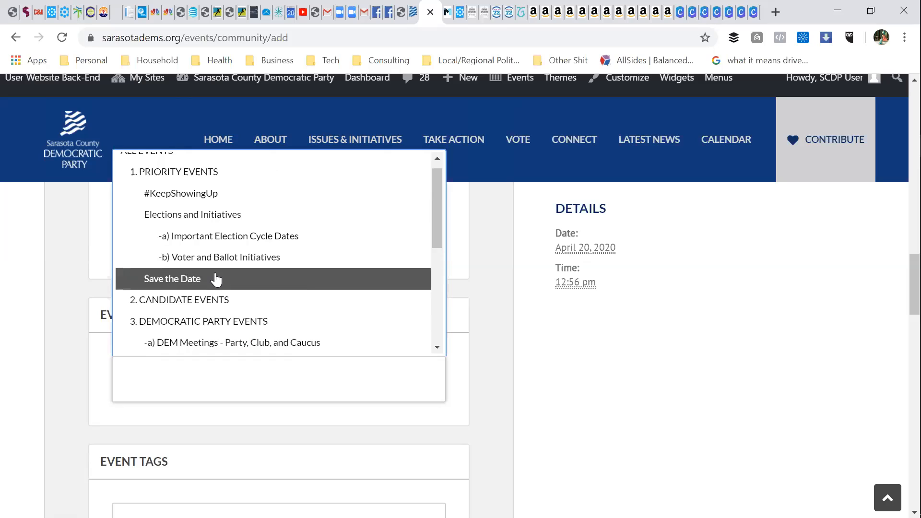
scroll(254, 336, down, 1)
scroll(260, 336, down, 2)
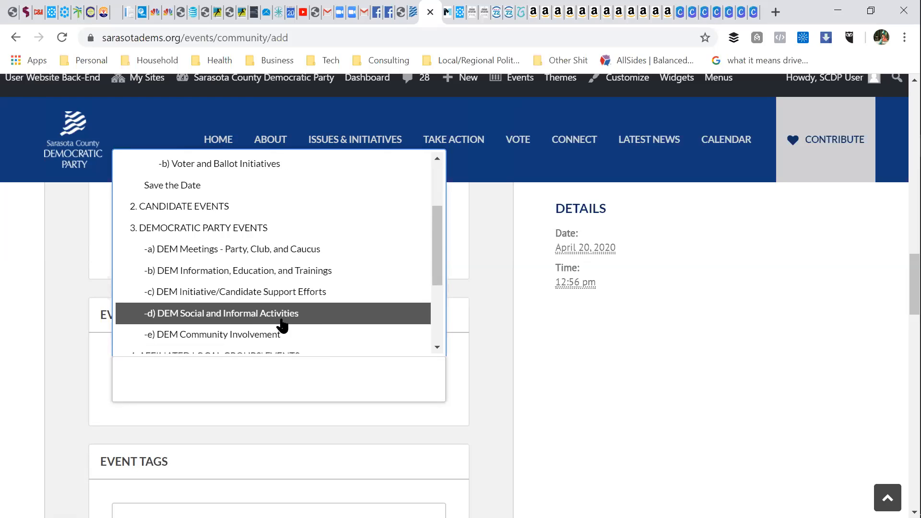
click(251, 260)
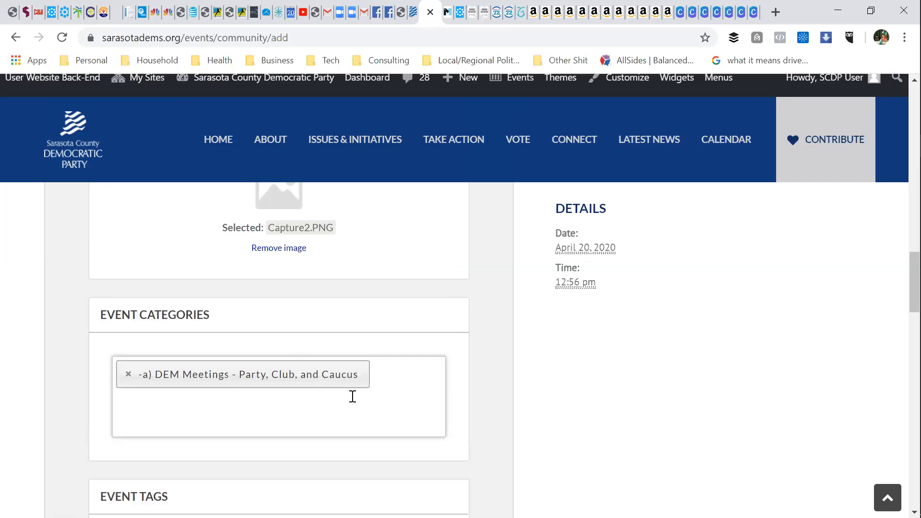
Step: Add a second category, '-c) DEM Initiative/Candidate Support Efforts'
click(147, 412)
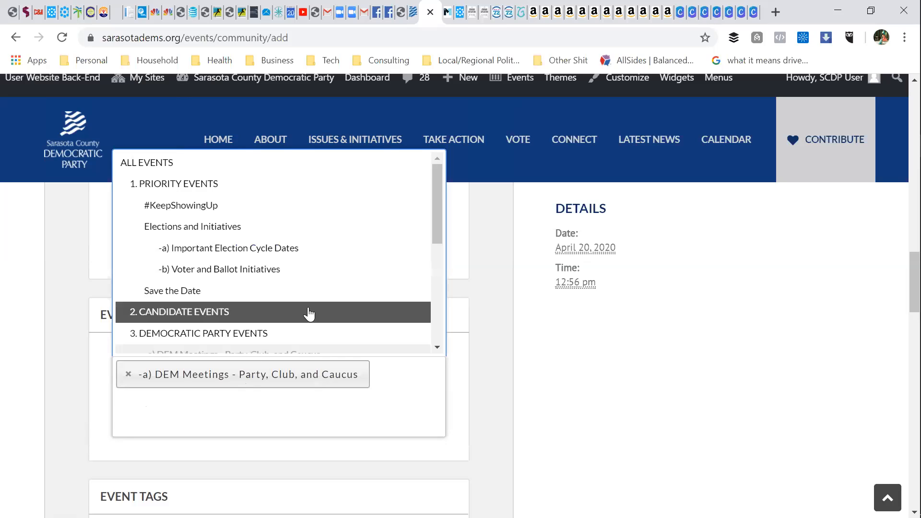
scroll(323, 324, down, 2)
scroll(319, 302, up, 2)
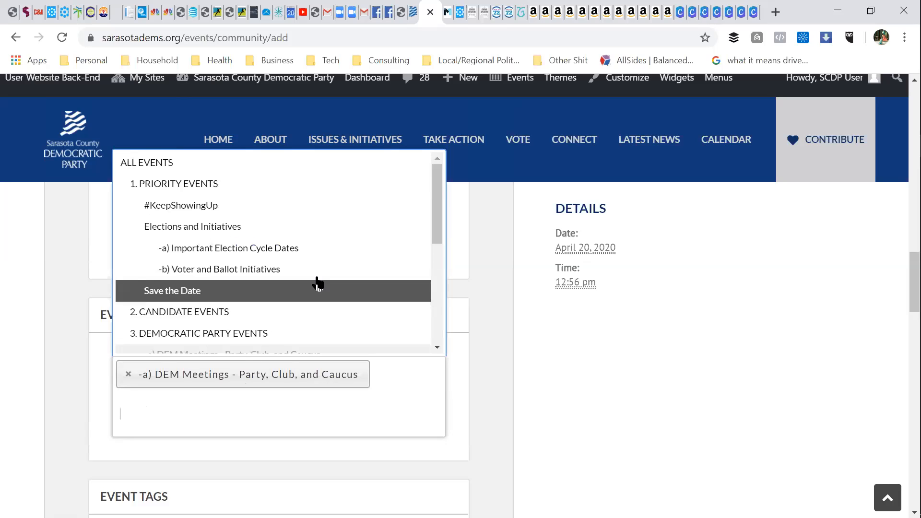
scroll(316, 275, down, 2)
scroll(313, 284, up, 2)
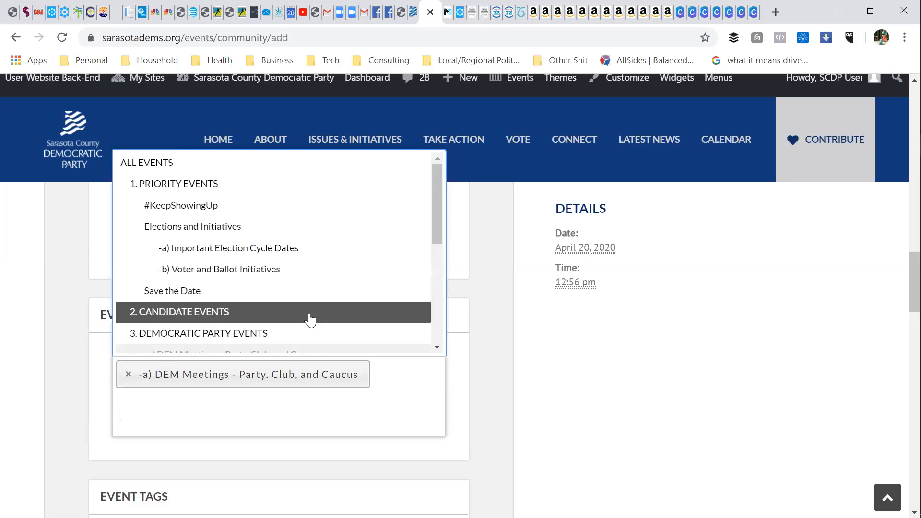
scroll(309, 319, down, 2)
scroll(229, 325, up, 2)
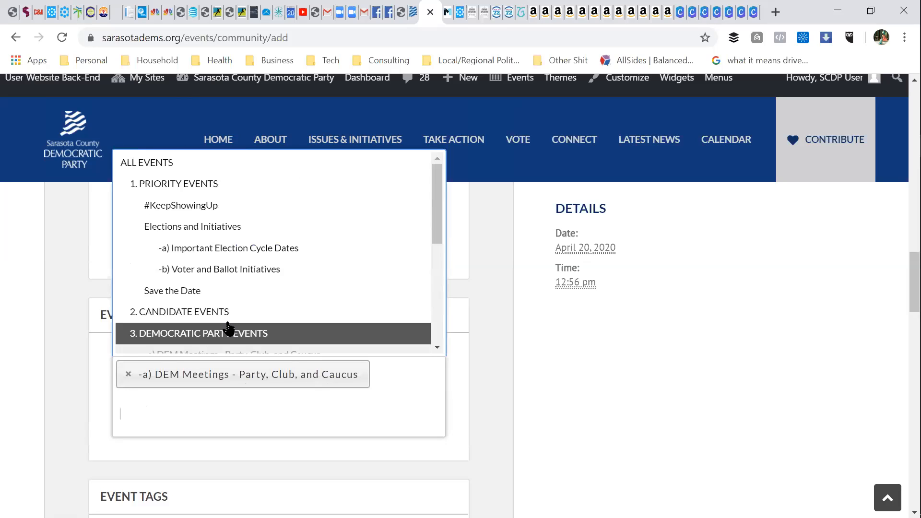
scroll(229, 329, down, 2)
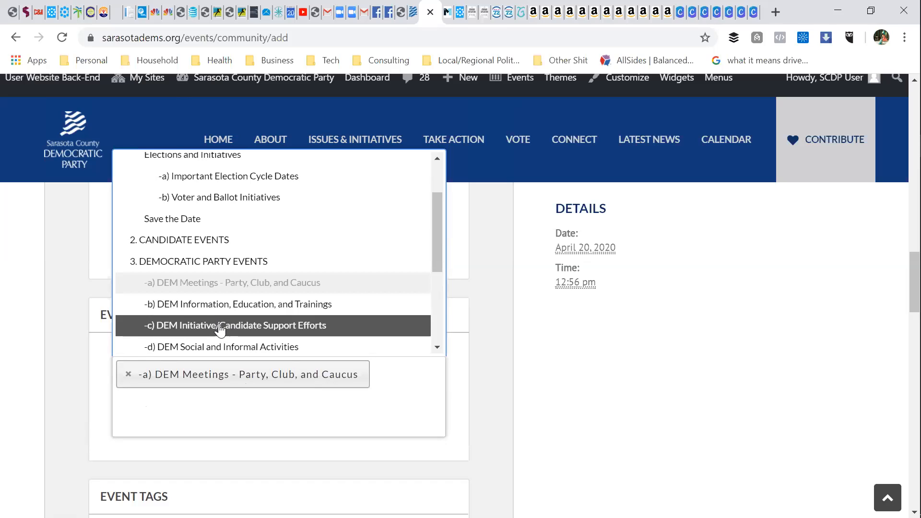
click(219, 328)
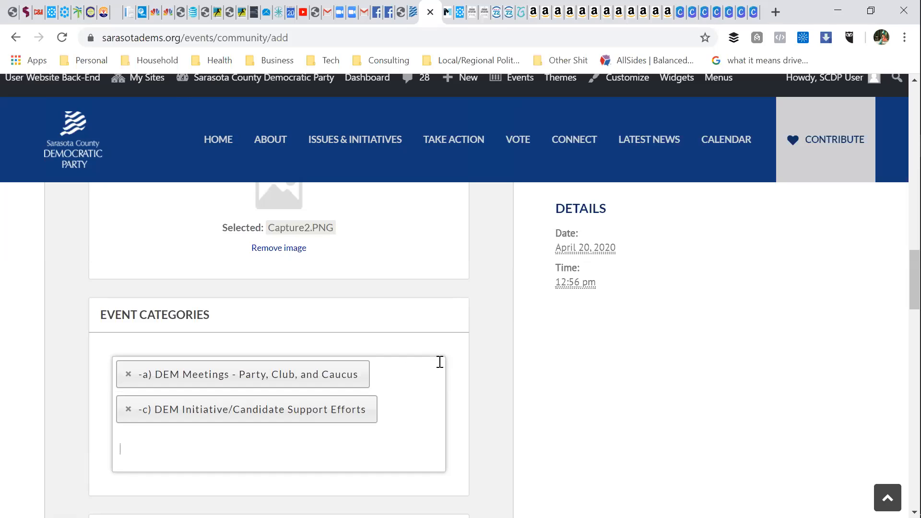
scroll(444, 360, down, 3)
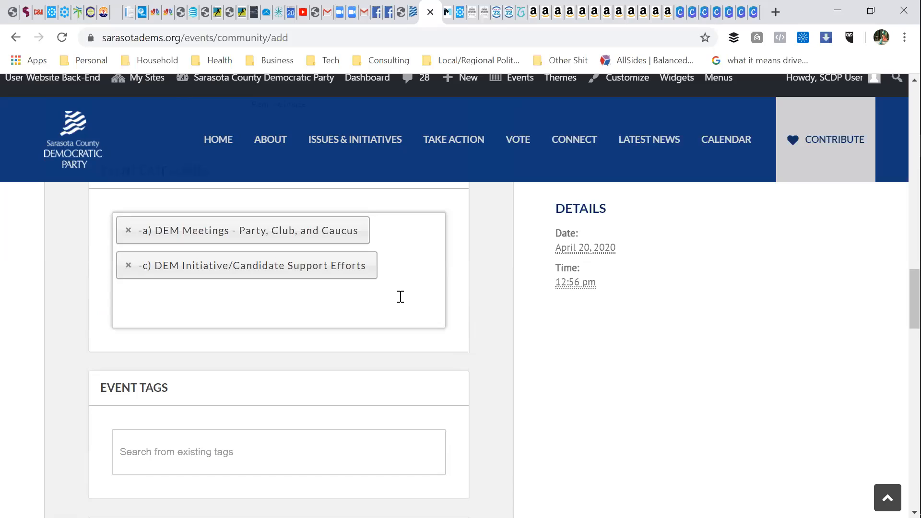
scroll(400, 297, down, 2)
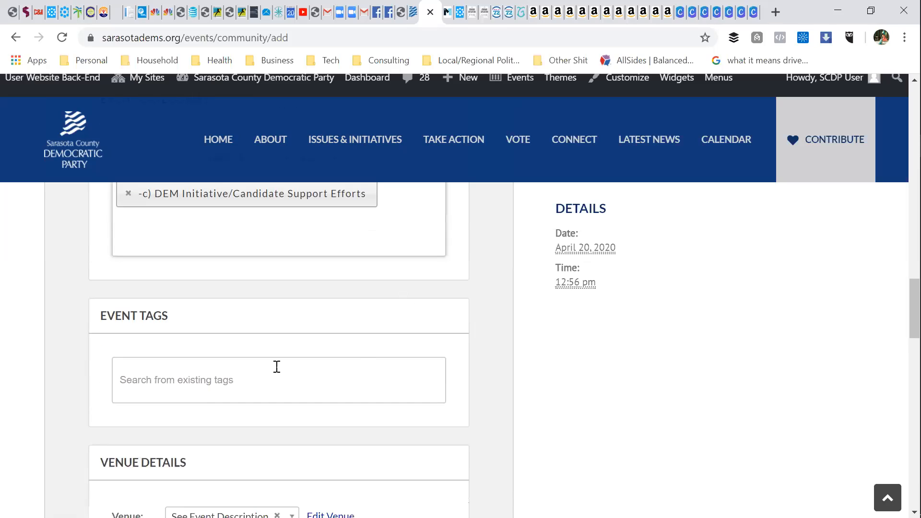
click(261, 382)
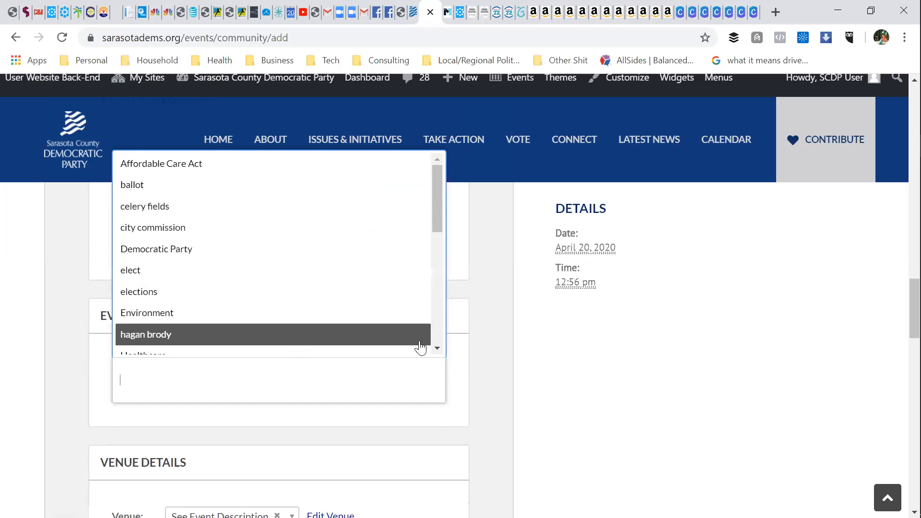
scroll(421, 341, down, 1)
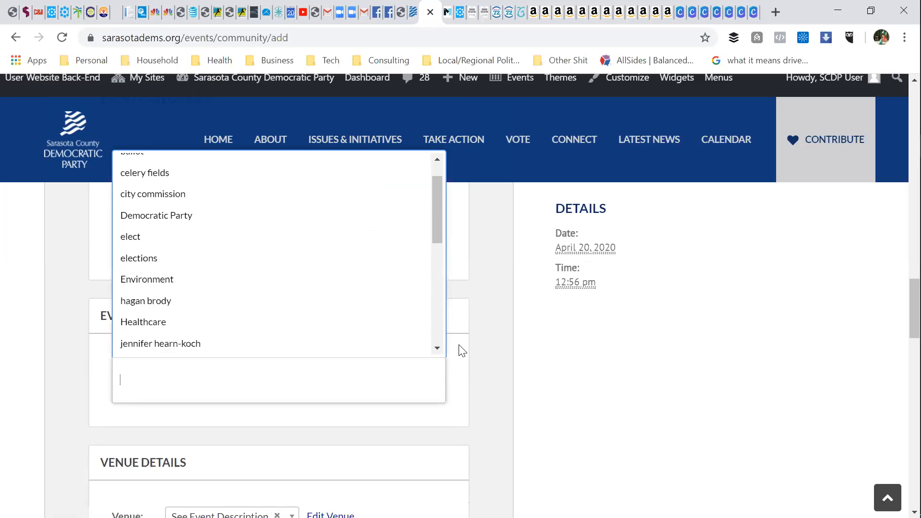
scroll(488, 370, down, 2)
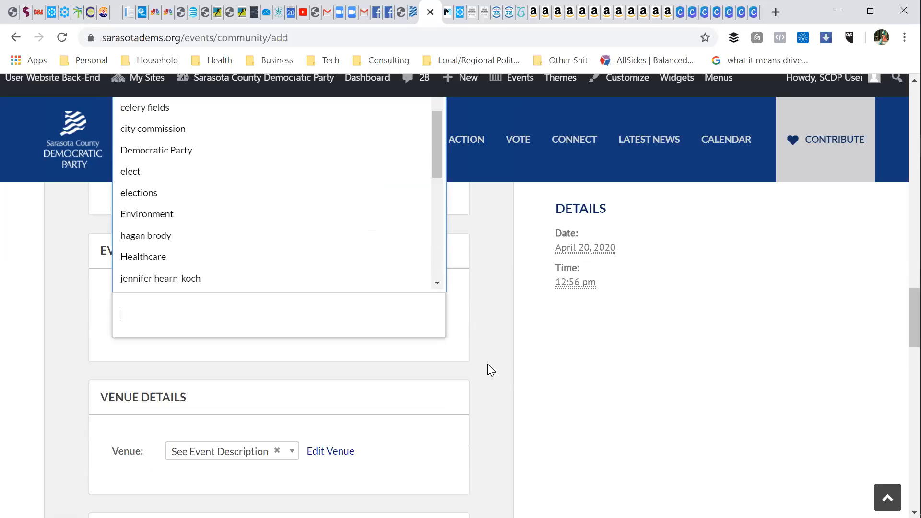
scroll(307, 382, down, 3)
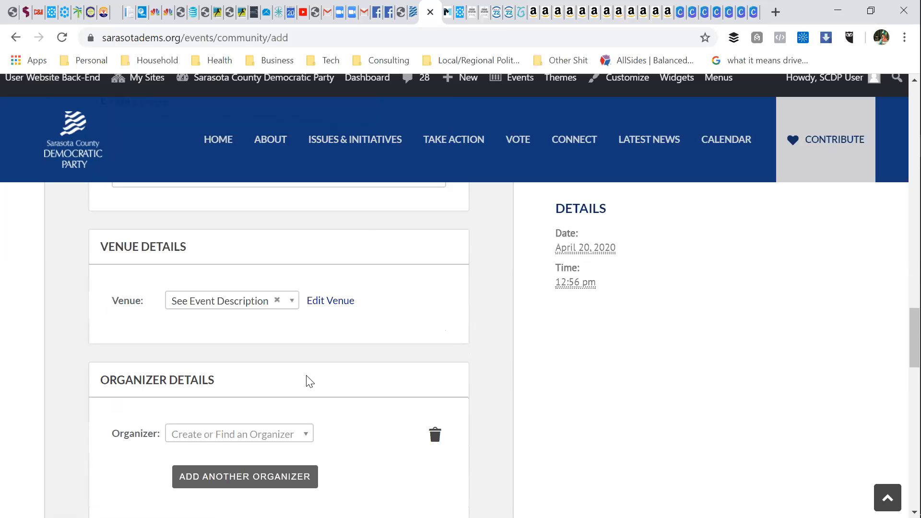
Step: Search the venue list for 'virtu' and 'pri', then close it and keep See Event Description
click(292, 303)
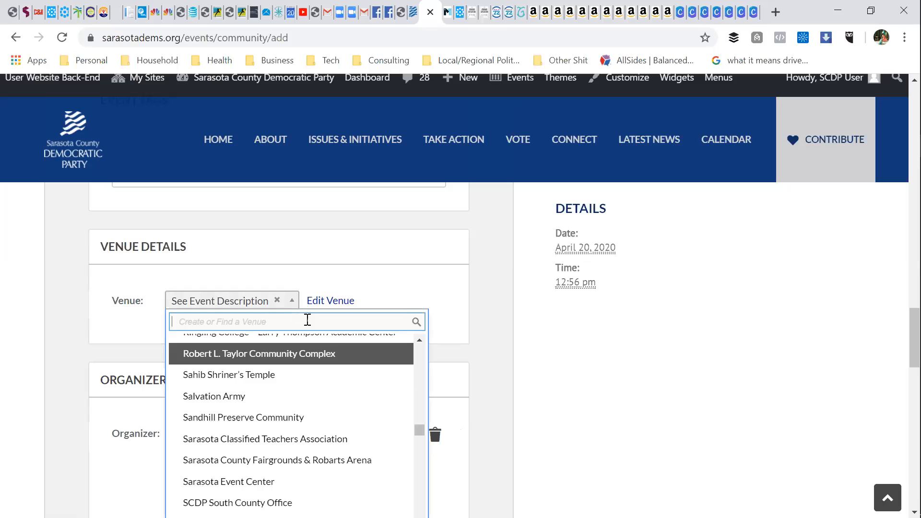
text(virtu)
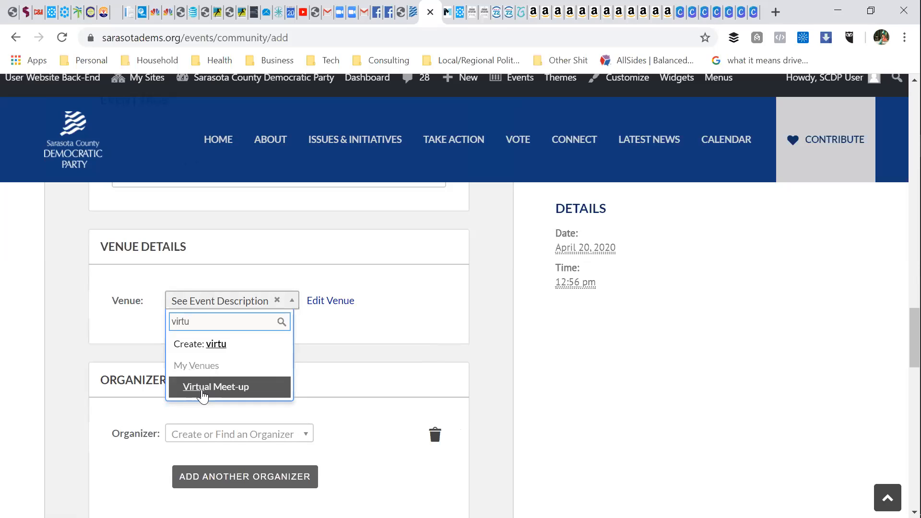
click(336, 326)
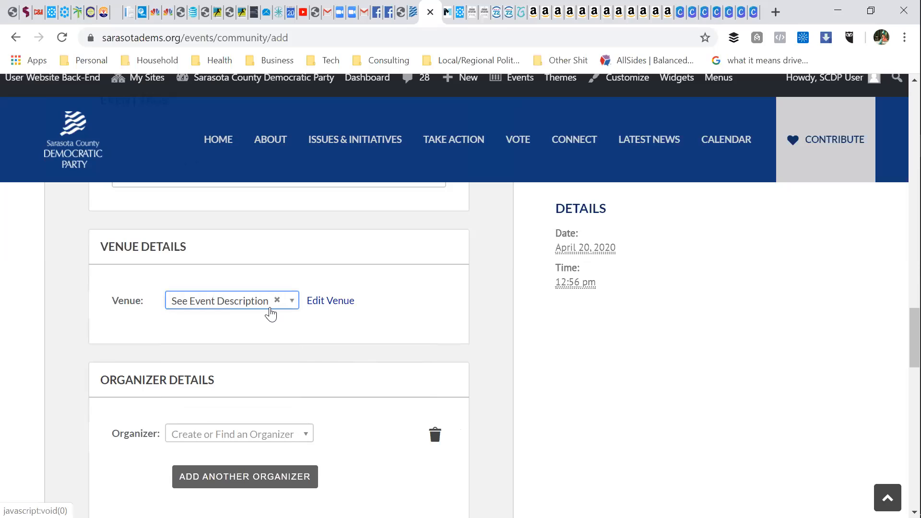
click(292, 301)
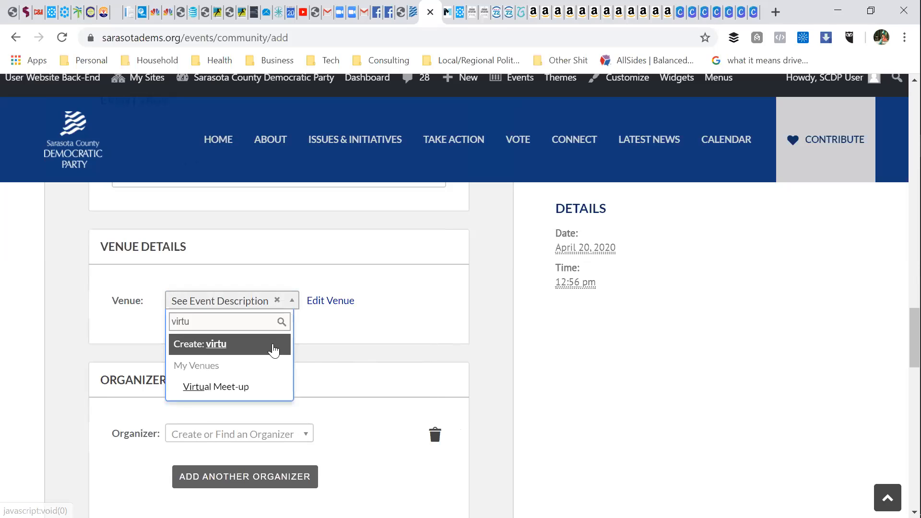
double_click(215, 320)
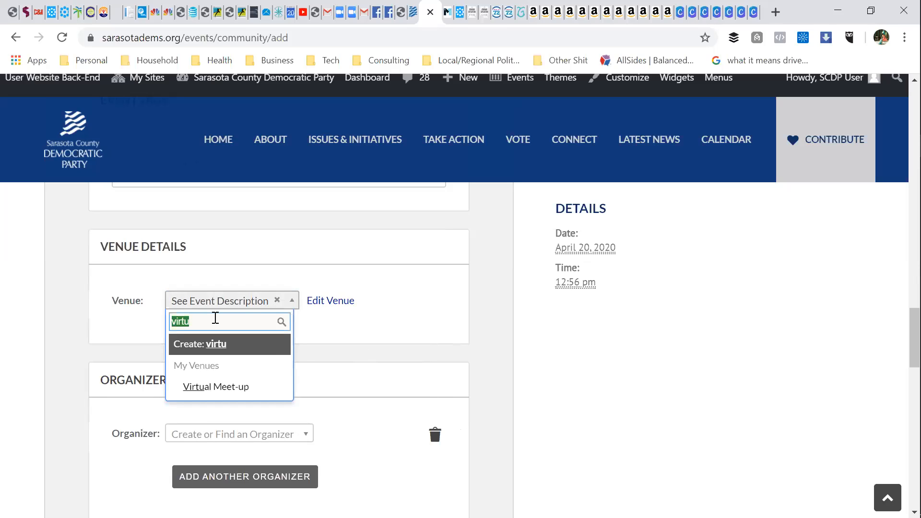
key(BackSpace)
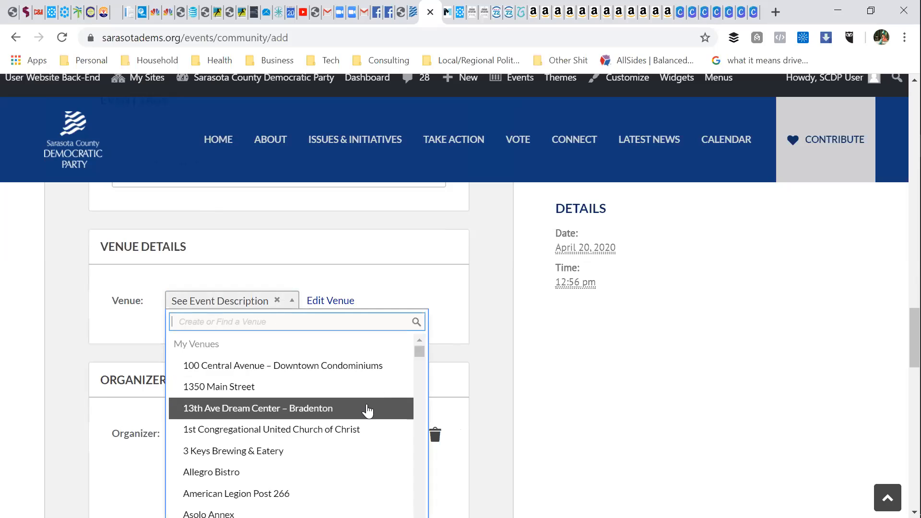
scroll(367, 411, down, 3)
scroll(368, 411, down, 10)
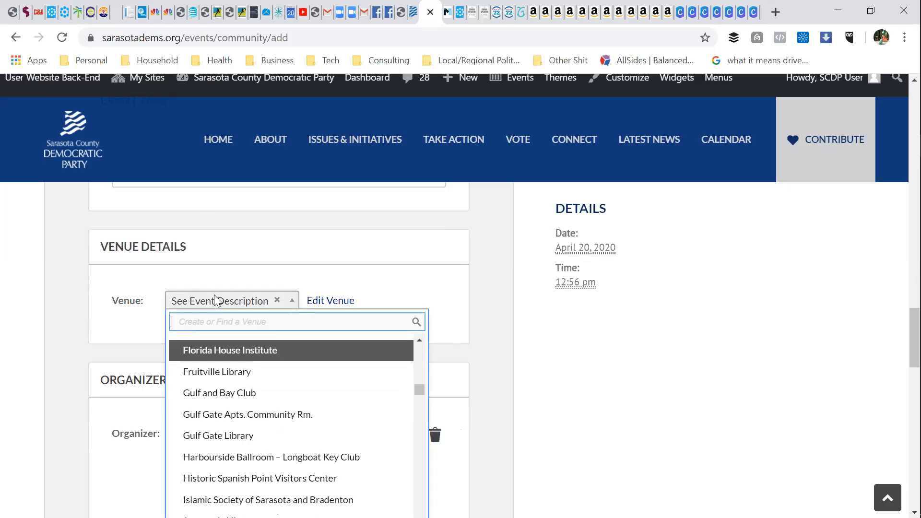
scroll(302, 362, up, 1)
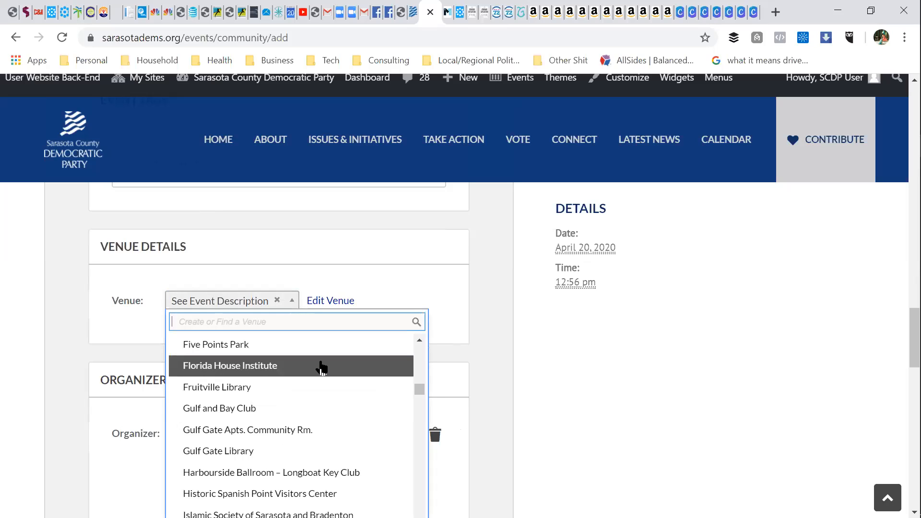
text(pri)
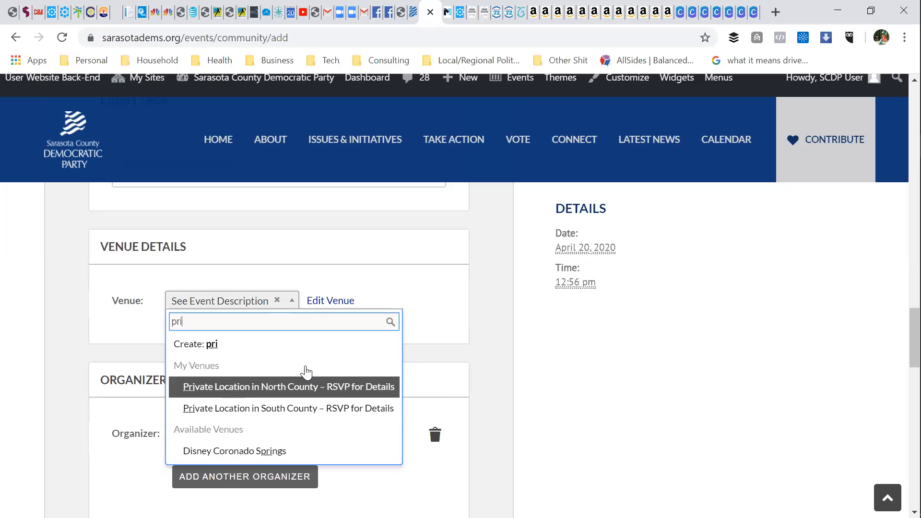
click(478, 271)
scroll(475, 273, down, 3)
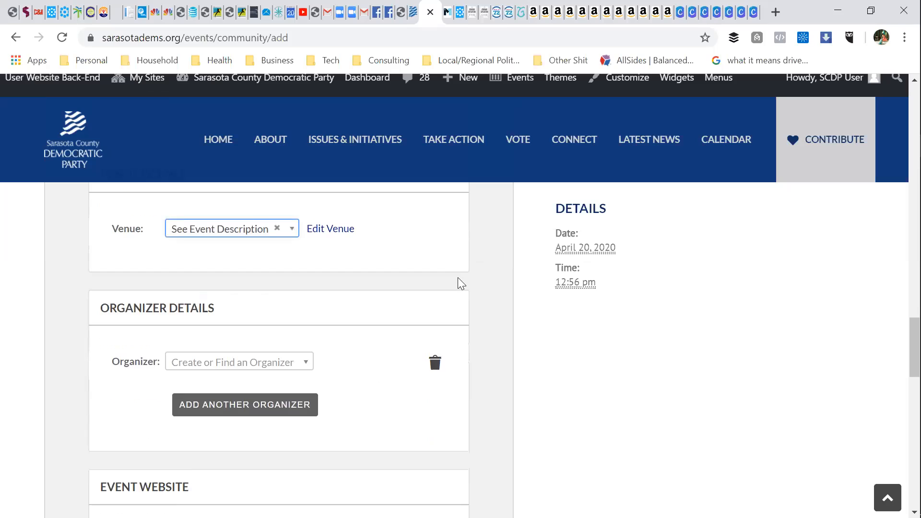
click(303, 289)
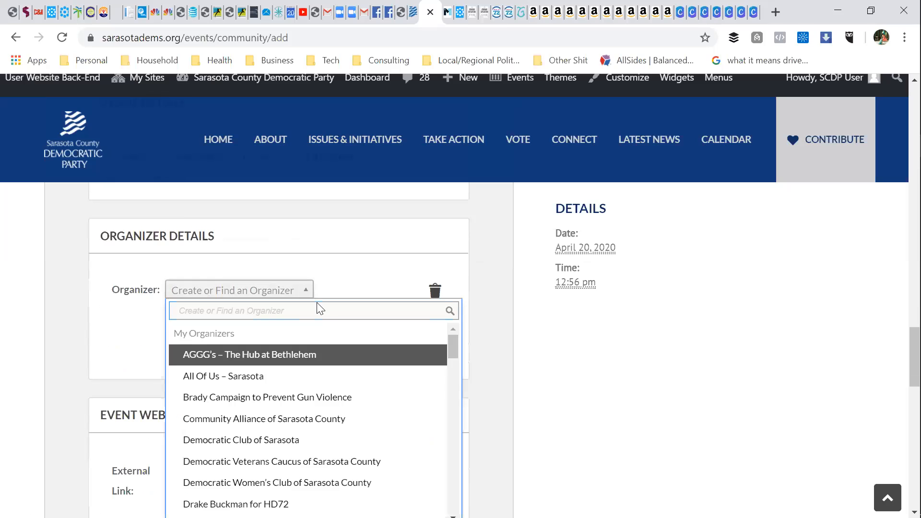
scroll(325, 373, down, 6)
scroll(324, 371, down, 5)
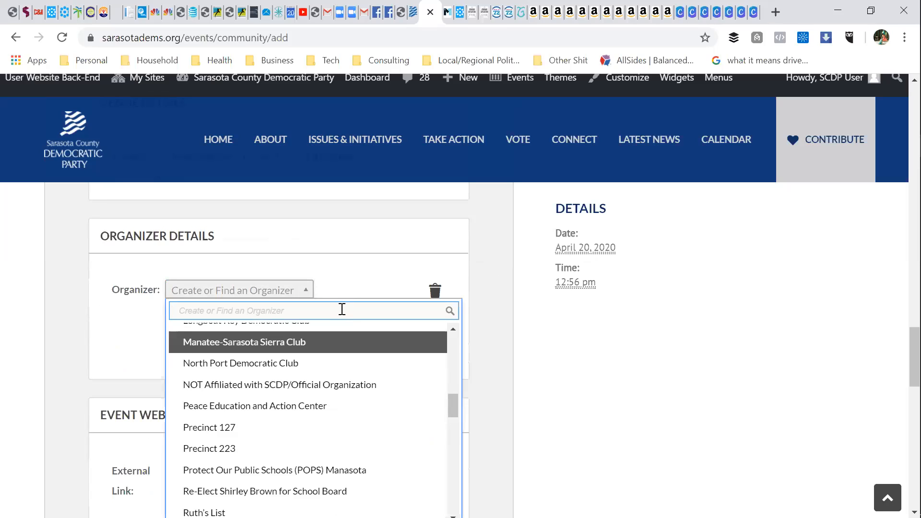
text(new thing)
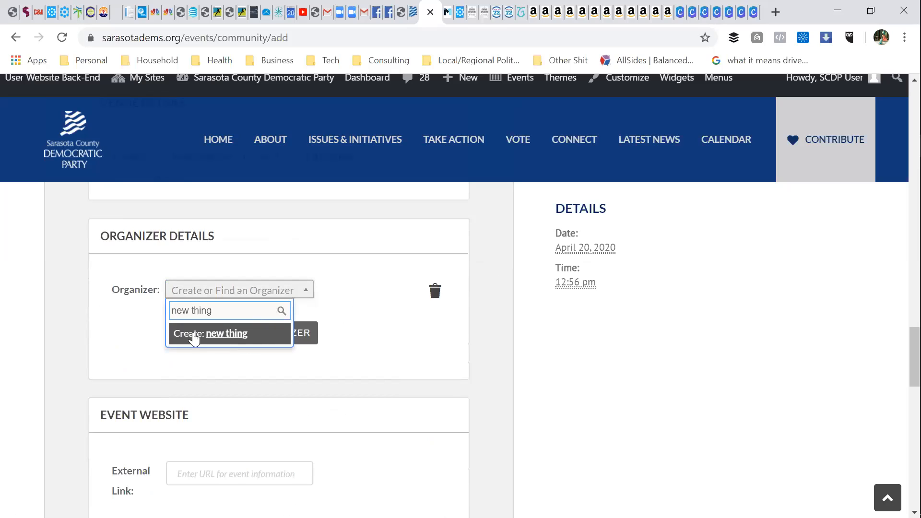
click(217, 333)
click(210, 332)
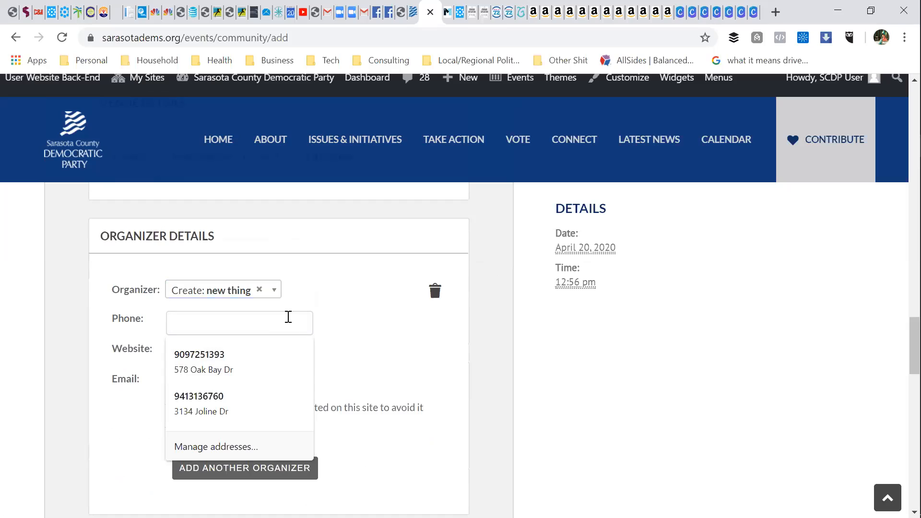
click(356, 318)
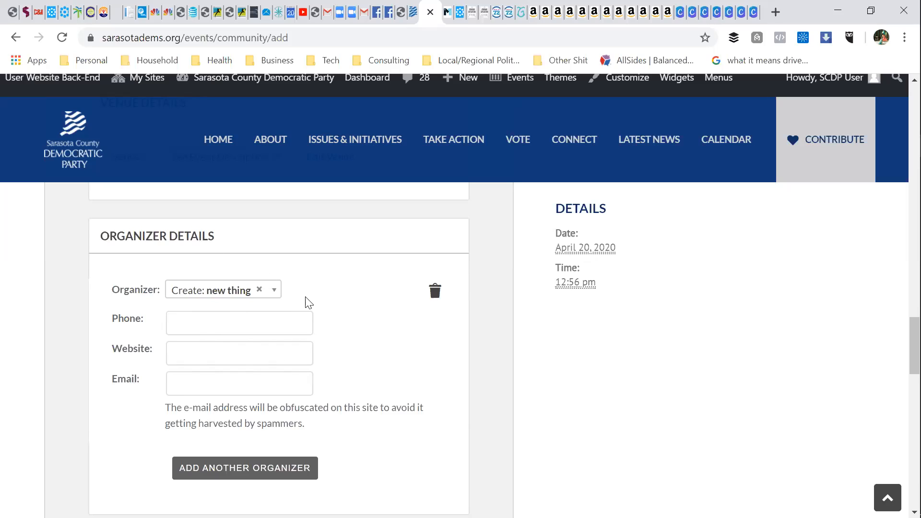
Step: Review each section of the Add New Event form, then submit the event
scroll(334, 378, up, 15)
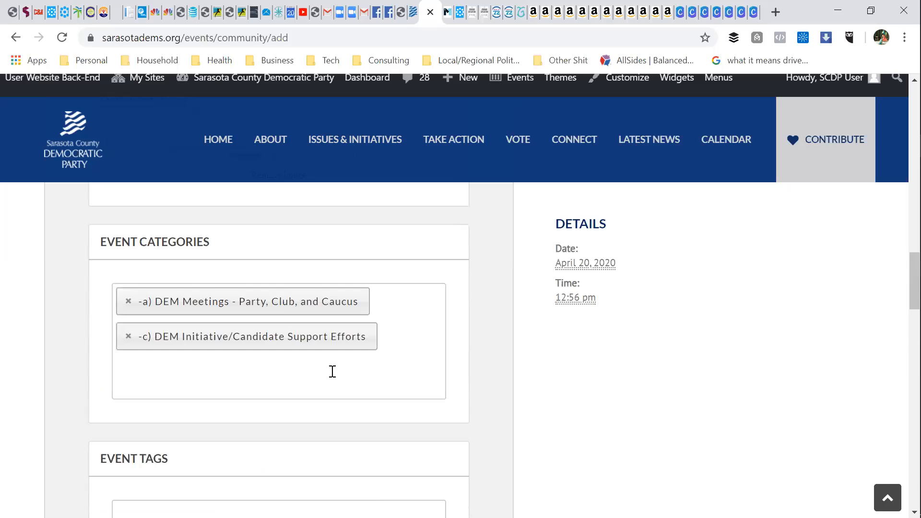
scroll(332, 372, up, 13)
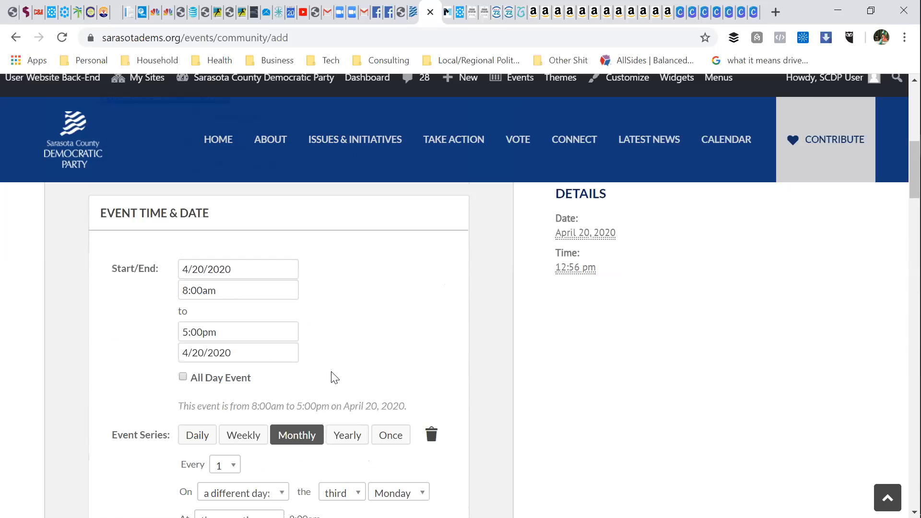
scroll(325, 391, down, 2)
scroll(301, 298, up, 2)
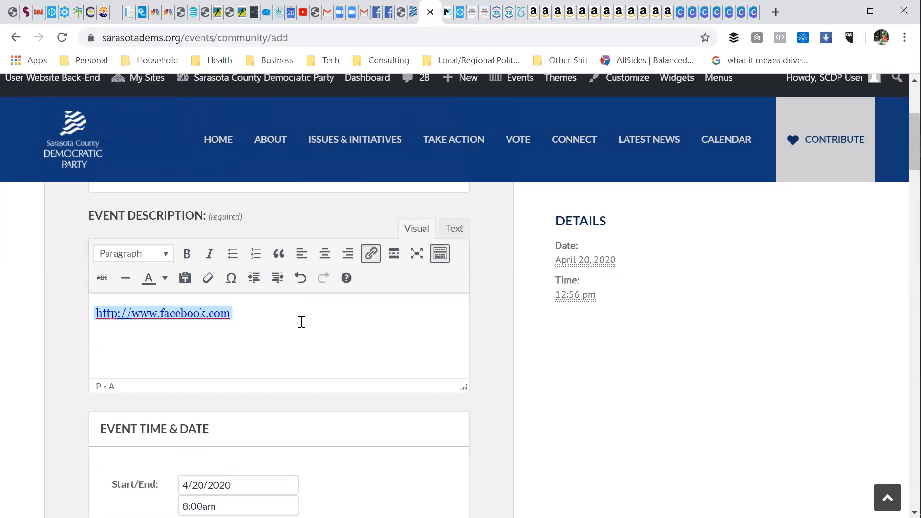
scroll(305, 344, down, 15)
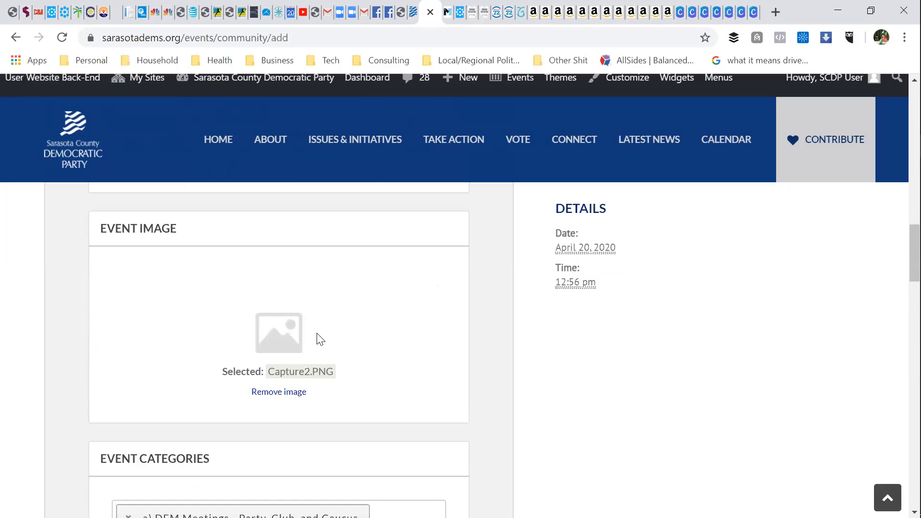
scroll(437, 380, down, 12)
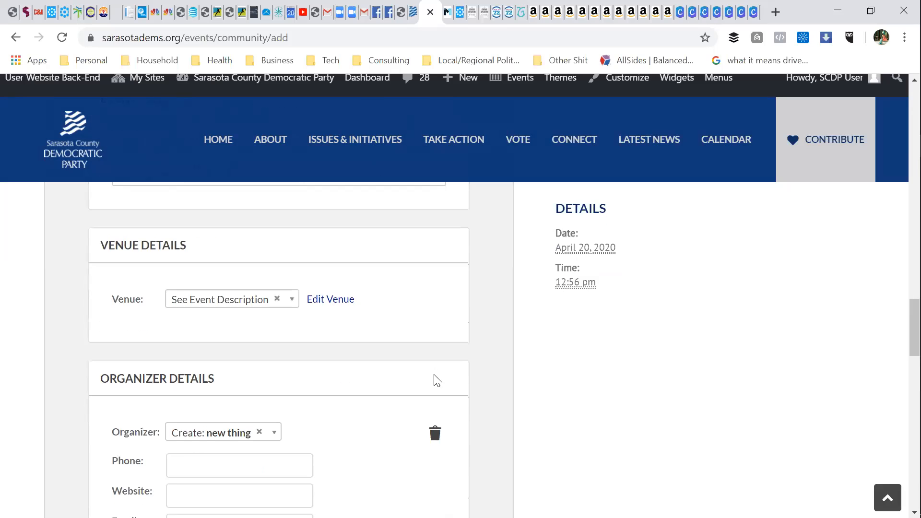
scroll(436, 380, down, 2)
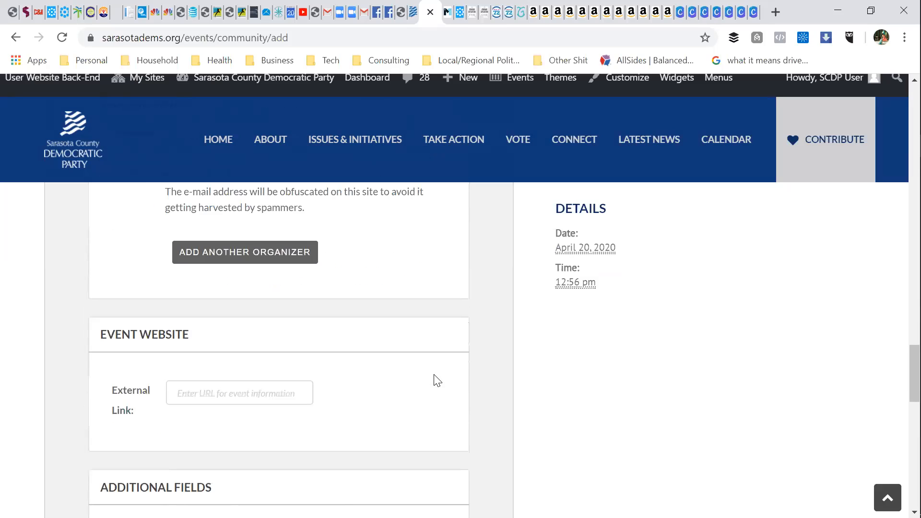
scroll(436, 380, up, 5)
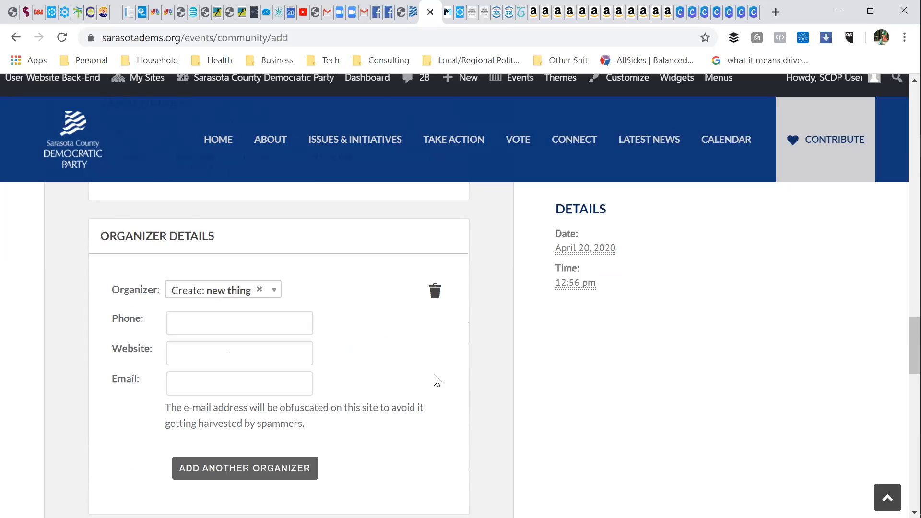
scroll(437, 380, down, 6)
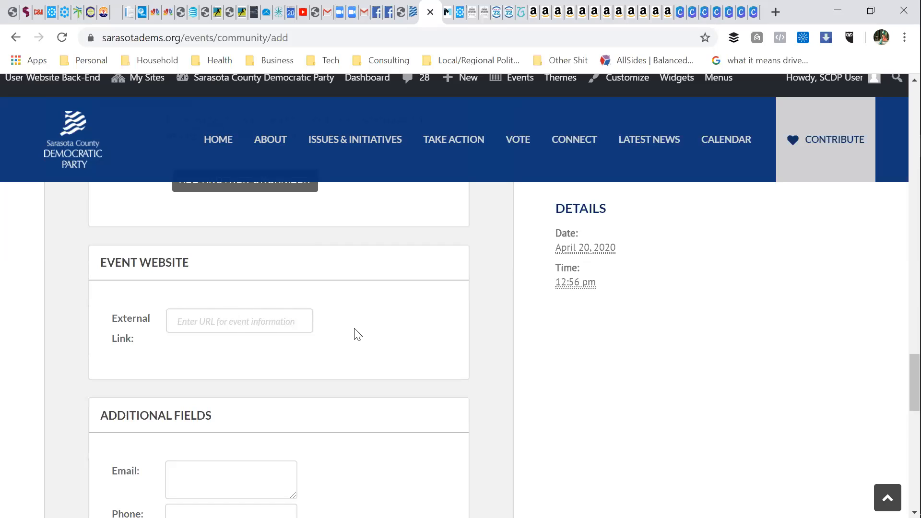
scroll(356, 333, down, 3)
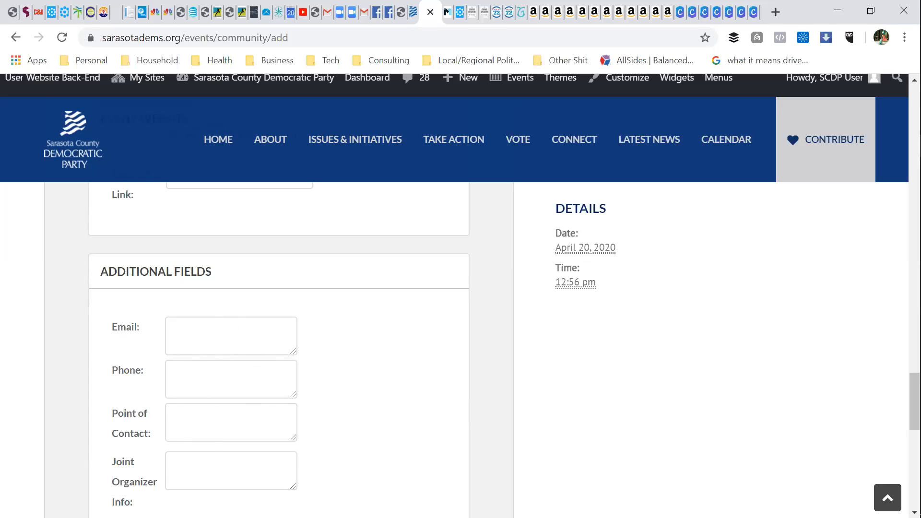
scroll(380, 424, down, 2)
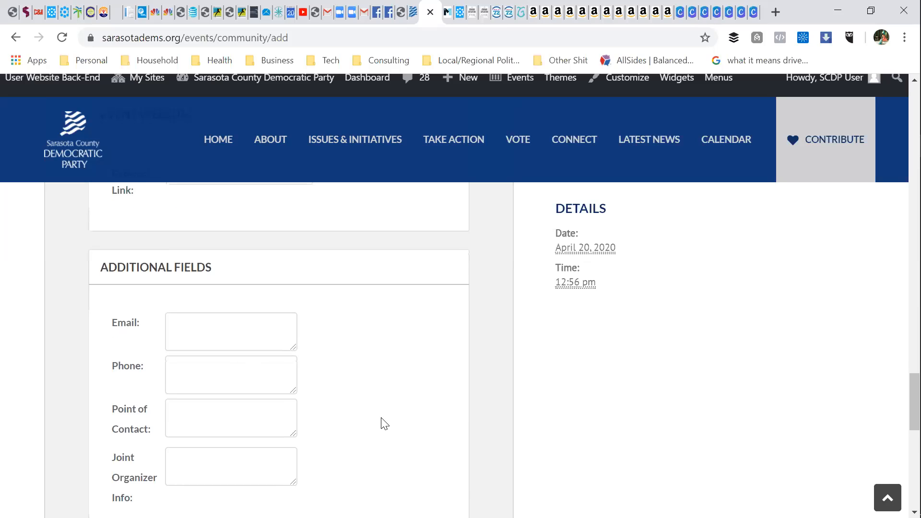
scroll(402, 393, down, 4)
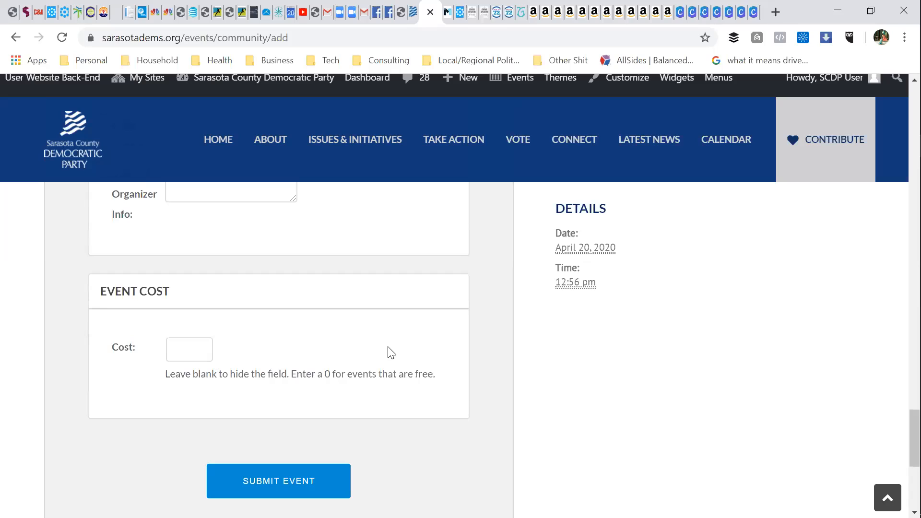
scroll(390, 353, down, 2)
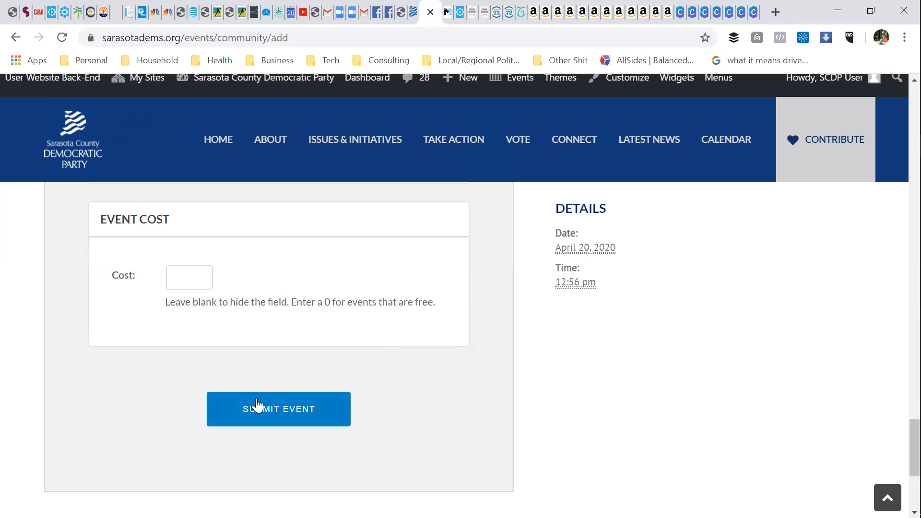
click(285, 414)
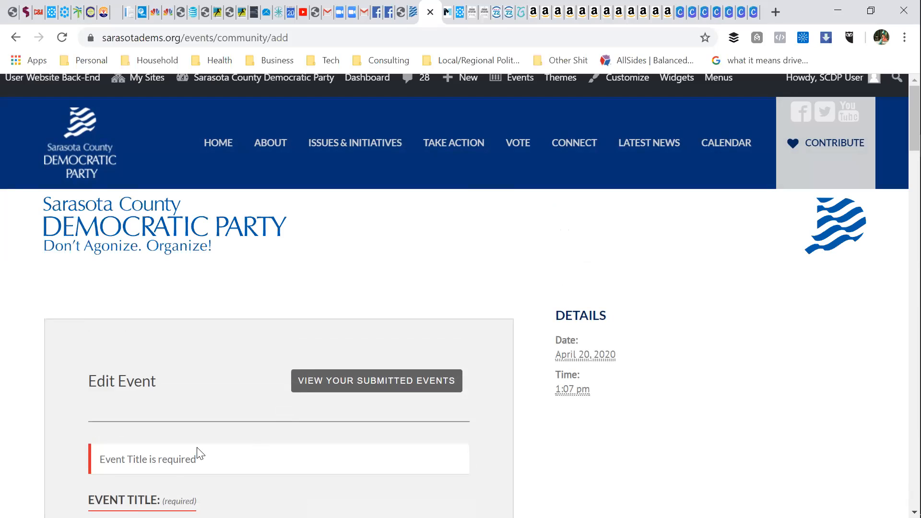
Step: Enter 'sdgrt' as the event title and submit the event again
scroll(197, 461, down, 3)
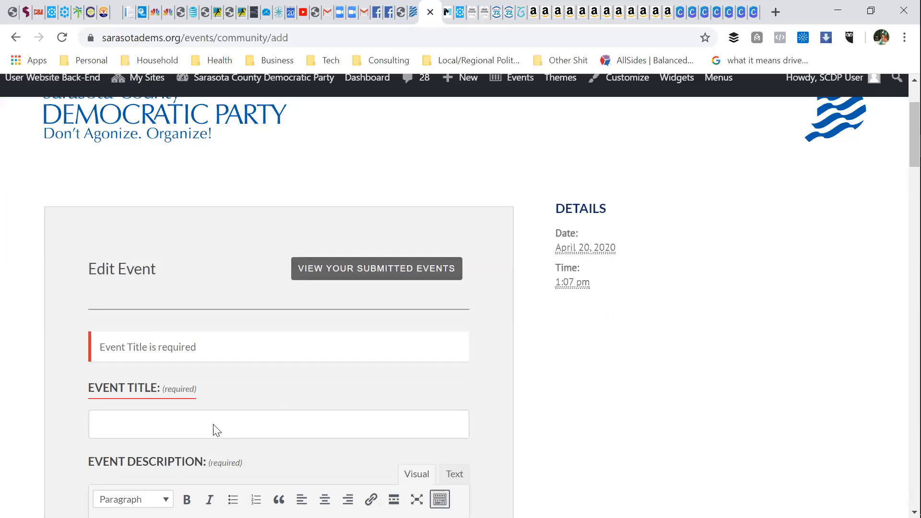
click(162, 396)
text(sdgrt)
scroll(235, 415, down, 20)
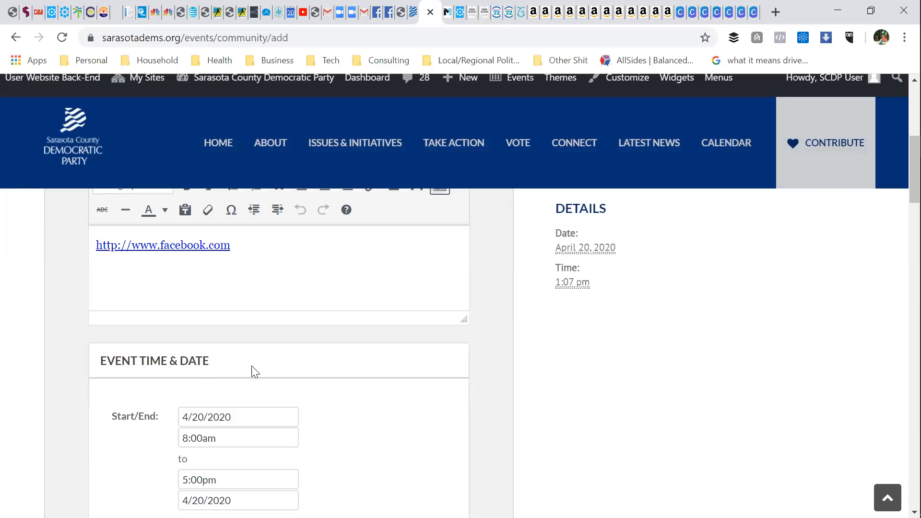
scroll(322, 374, down, 15)
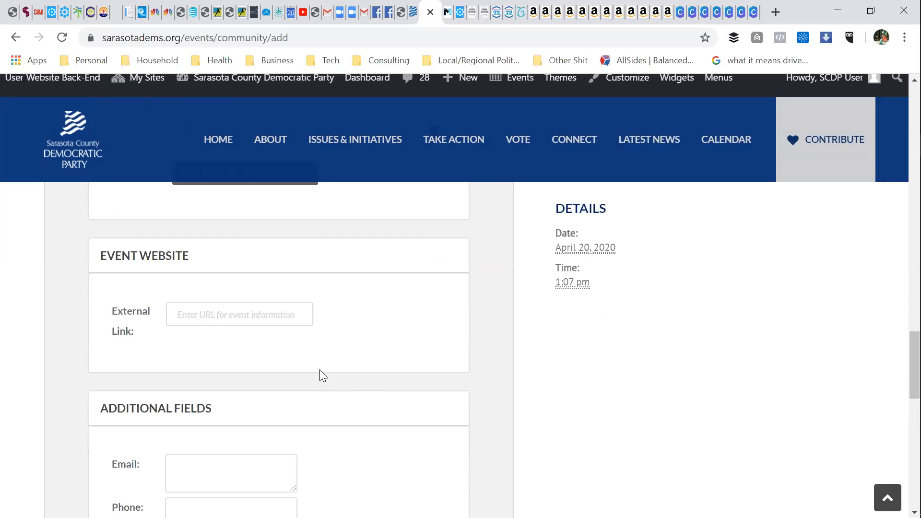
click(282, 471)
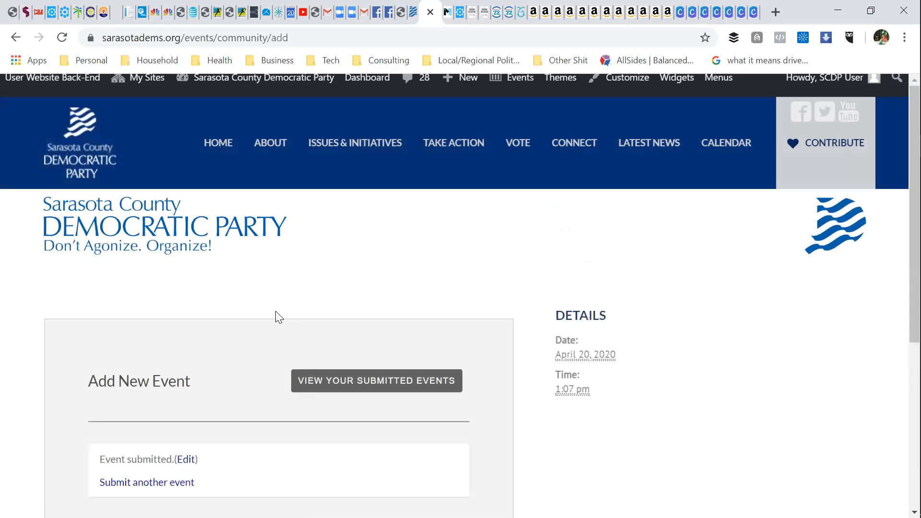
Step: Scroll the 'Event submitted.' confirmation page, then switch to the Gmail tab
scroll(232, 351, down, 3)
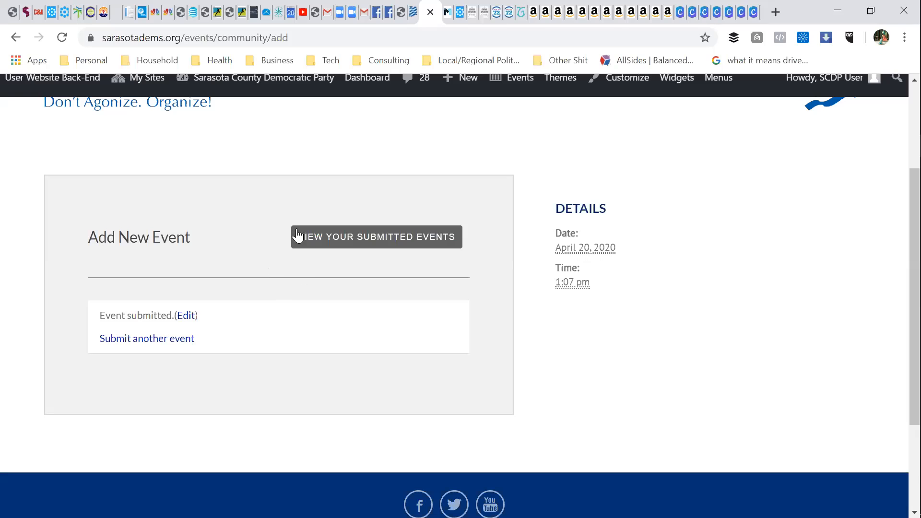
click(330, 13)
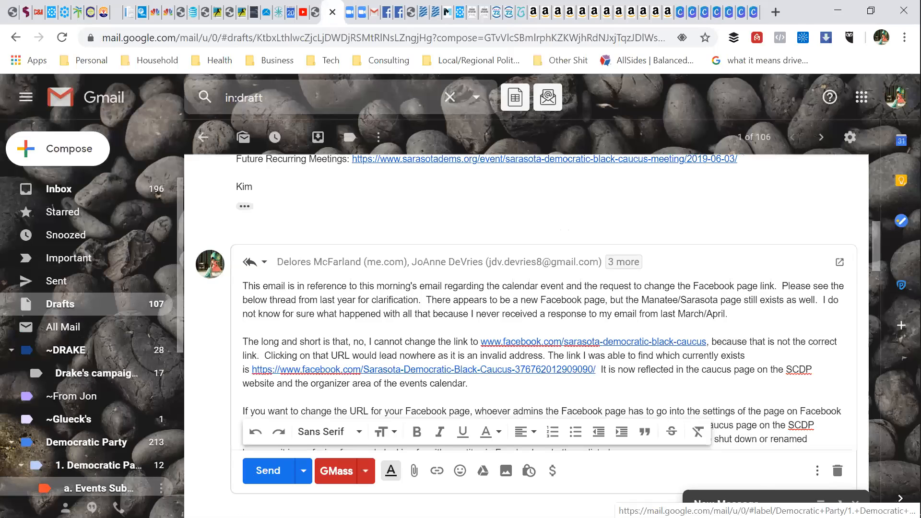
Step: Open the newest WordPress email in 'a. Events Submission' and follow its Review Event link
click(118, 480)
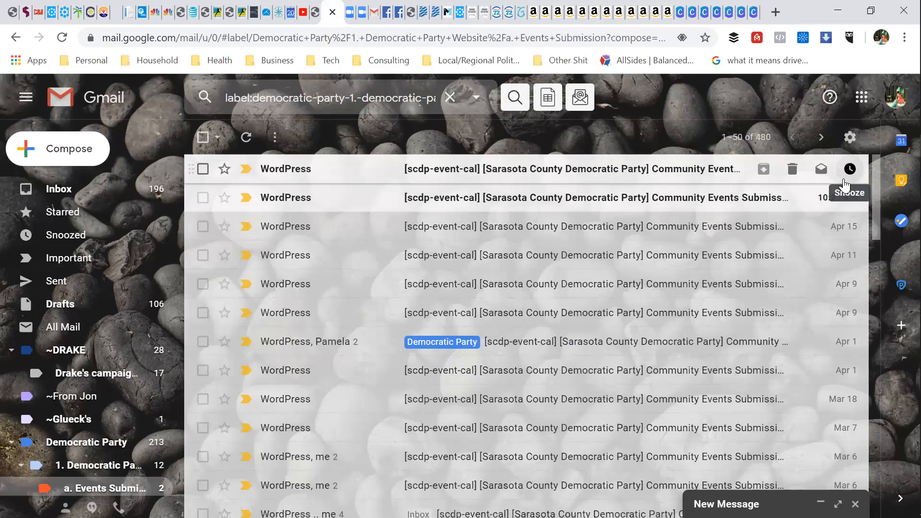
click(674, 172)
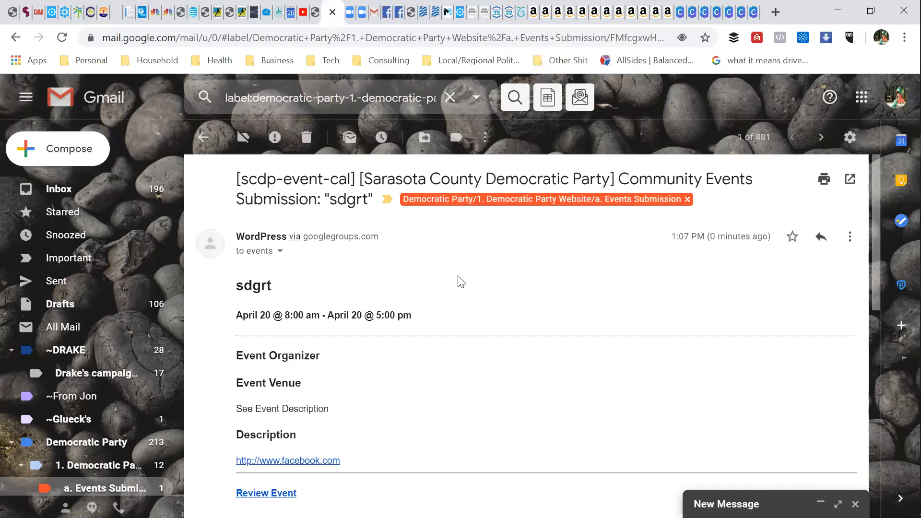
scroll(462, 283, down, 1)
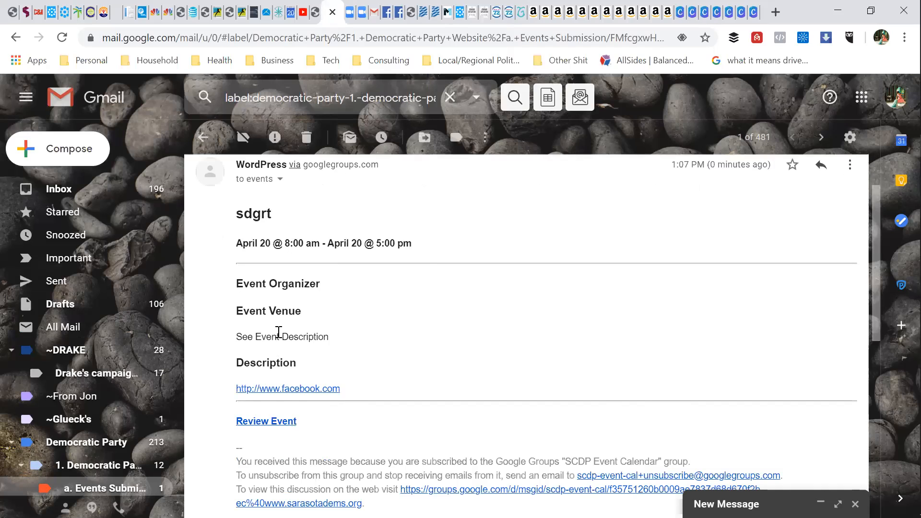
scroll(279, 332, down, 1)
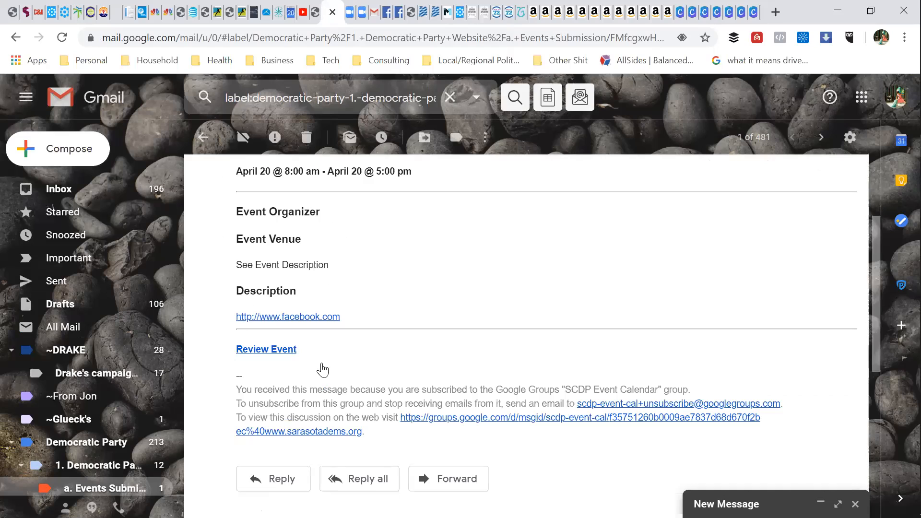
click(278, 356)
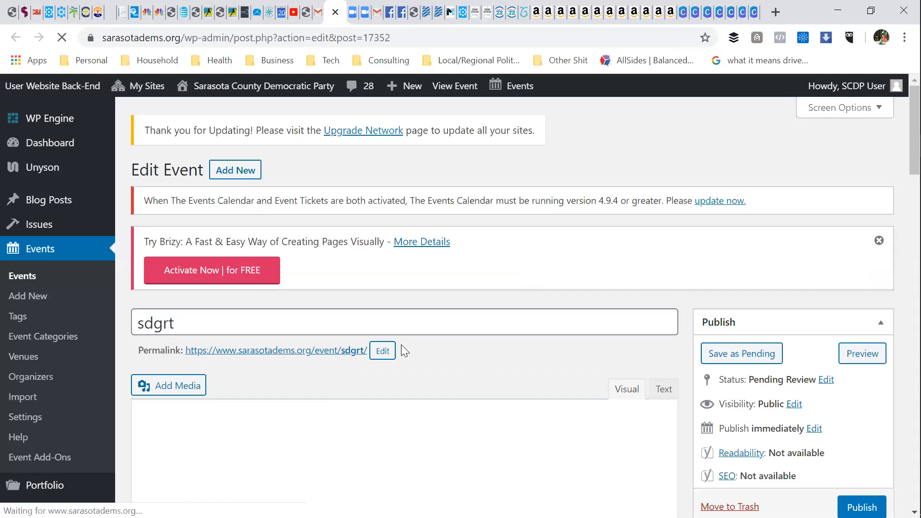
Step: Check the Facebook link and the other details of the pending sdgrt event
scroll(468, 354, down, 1)
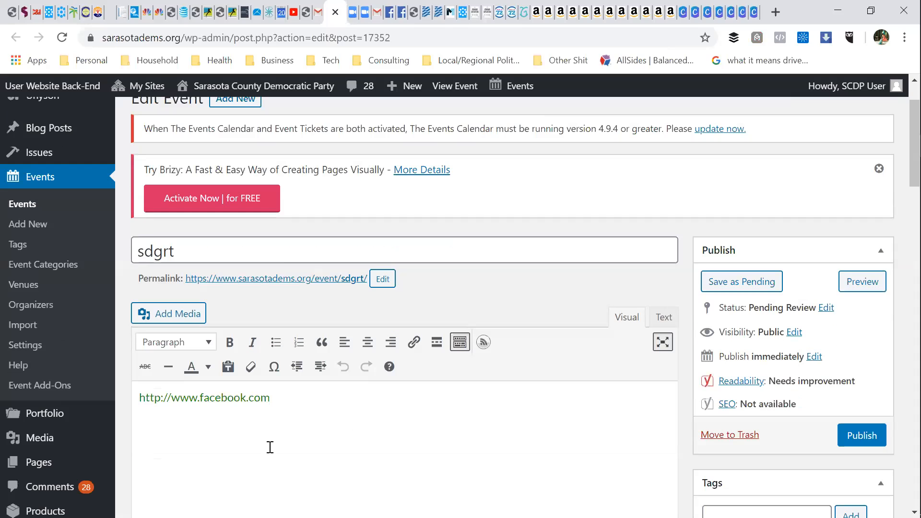
click(266, 397)
scroll(567, 246, down, 1)
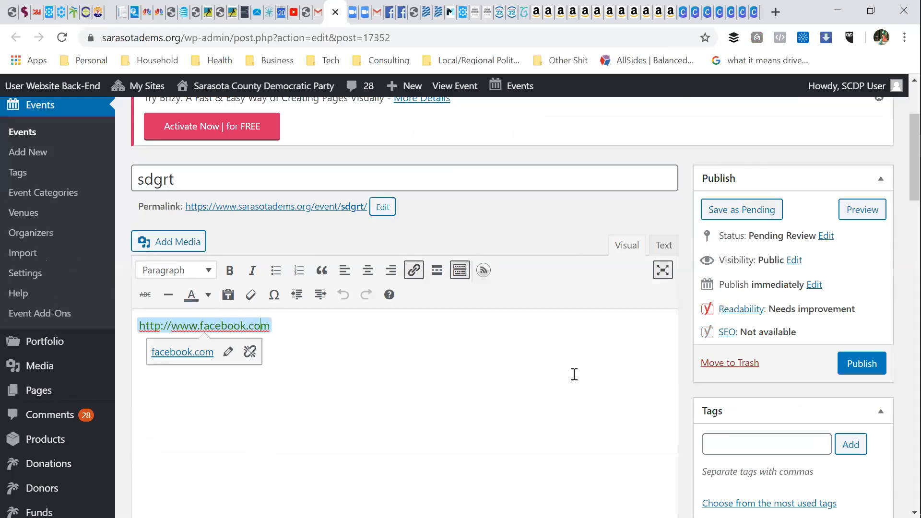
scroll(574, 374, down, 4)
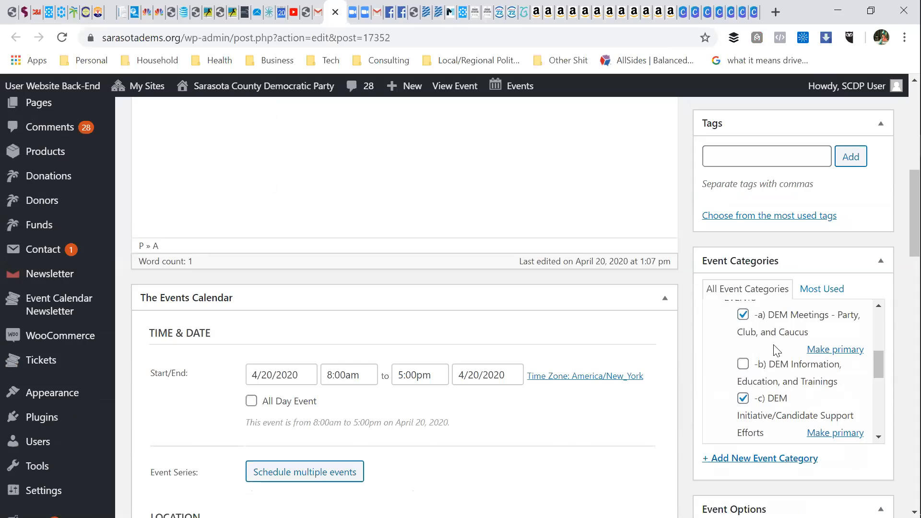
scroll(776, 352, up, 1)
scroll(776, 352, down, 3)
scroll(776, 352, up, 1)
scroll(384, 336, down, 1)
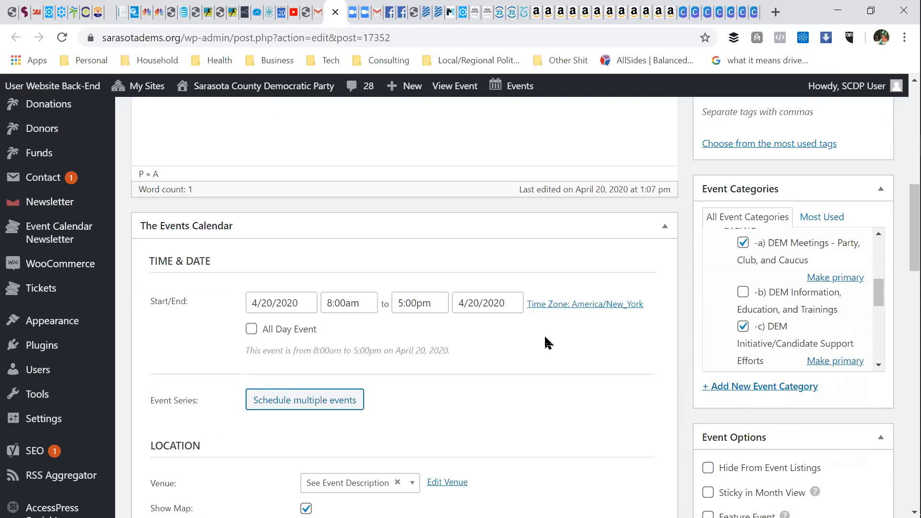
scroll(547, 342, down, 1)
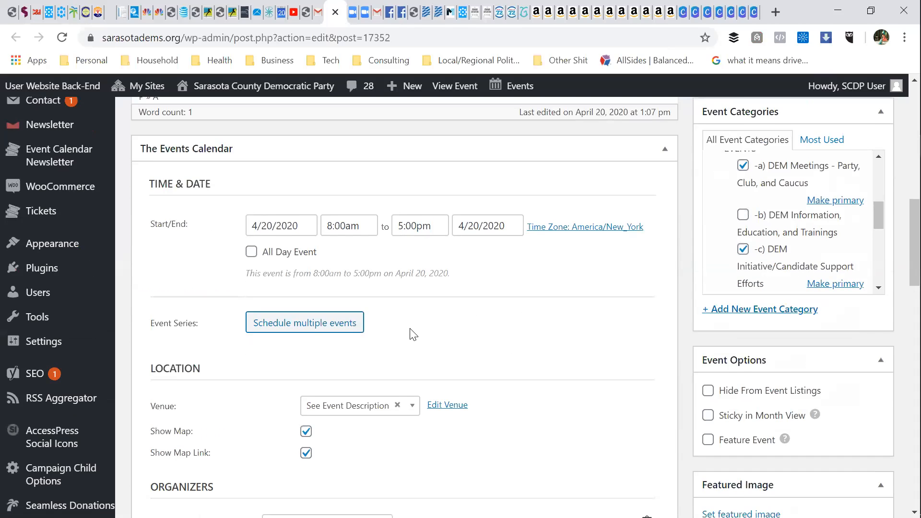
scroll(410, 331, down, 4)
scroll(462, 318, down, 6)
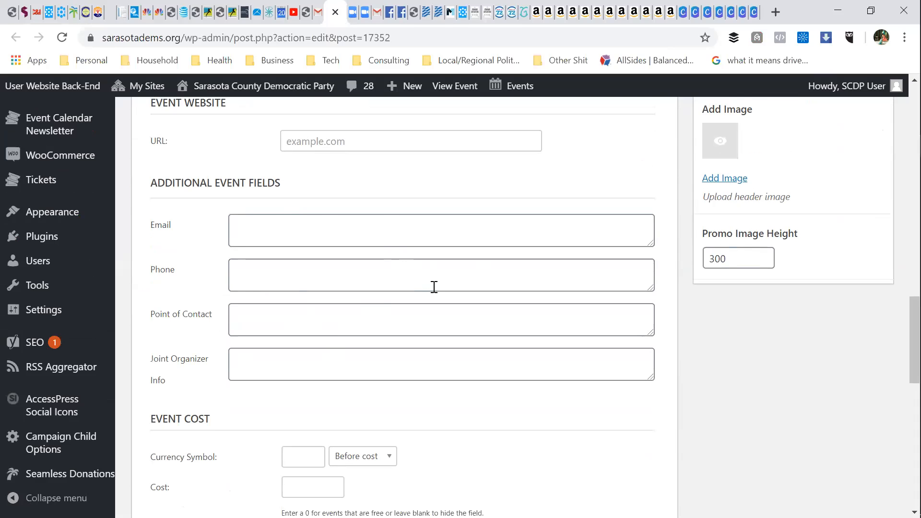
Step: Copy the event's permalink address and return to the Gmail submission email
scroll(434, 287, up, 5)
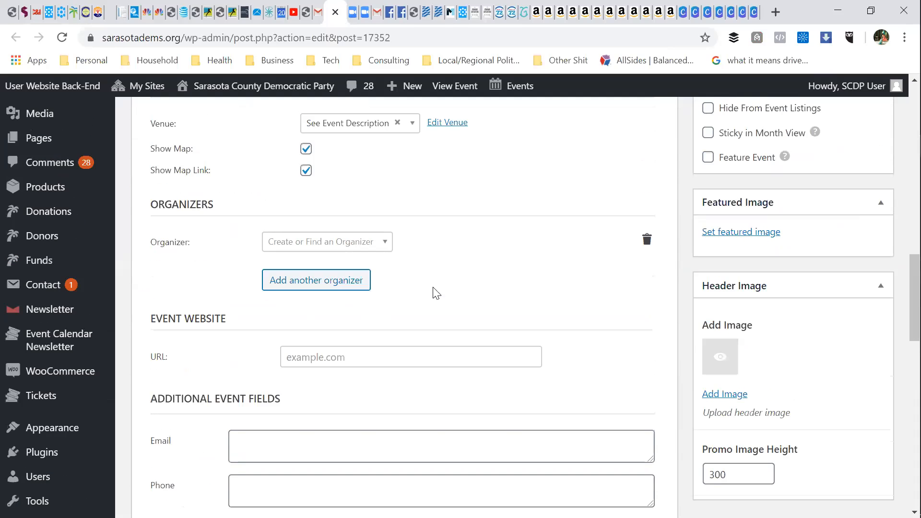
scroll(436, 293, up, 5)
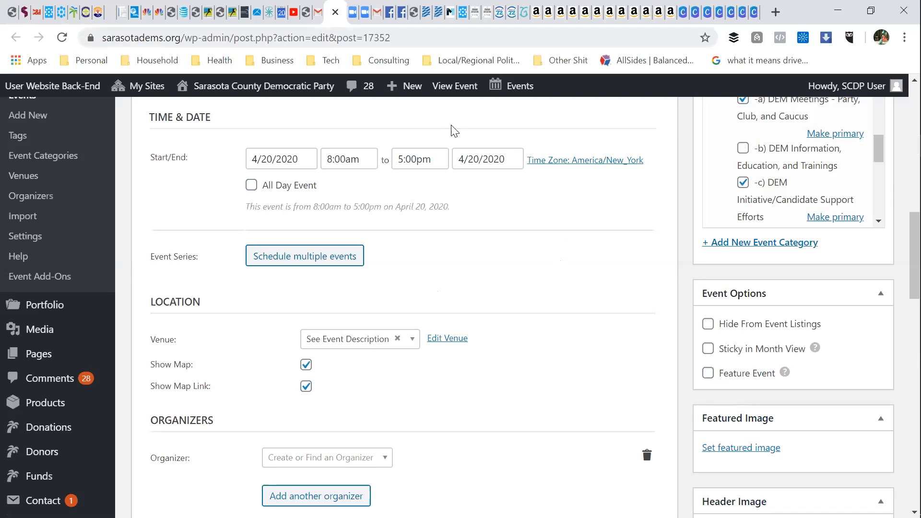
scroll(532, 255, up, 6)
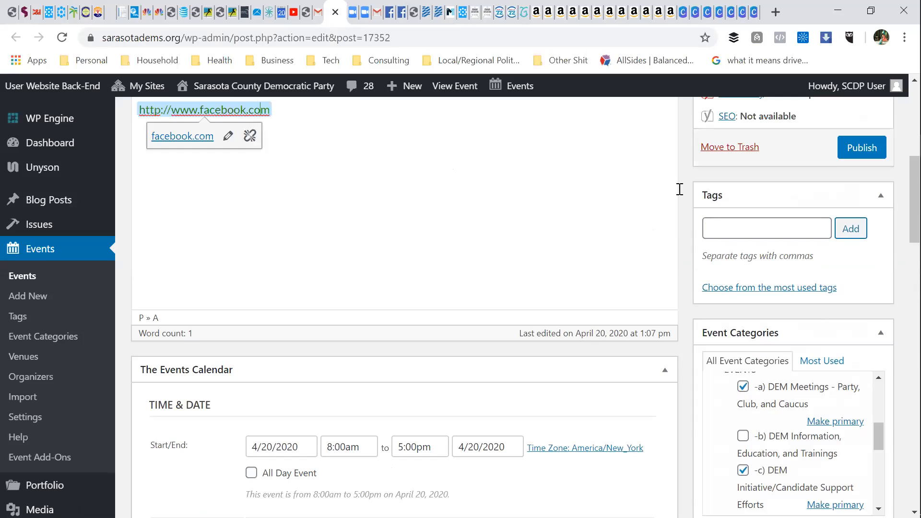
scroll(813, 162, up, 2)
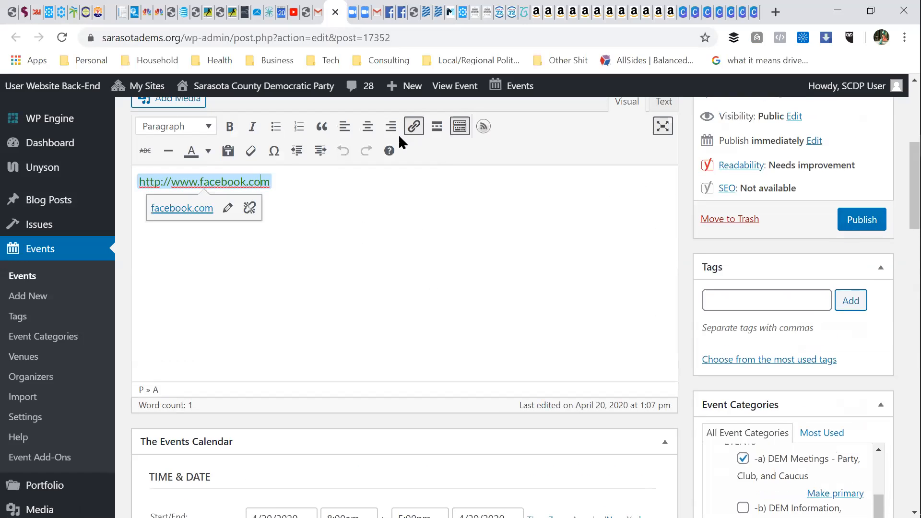
scroll(365, 297, up, 5)
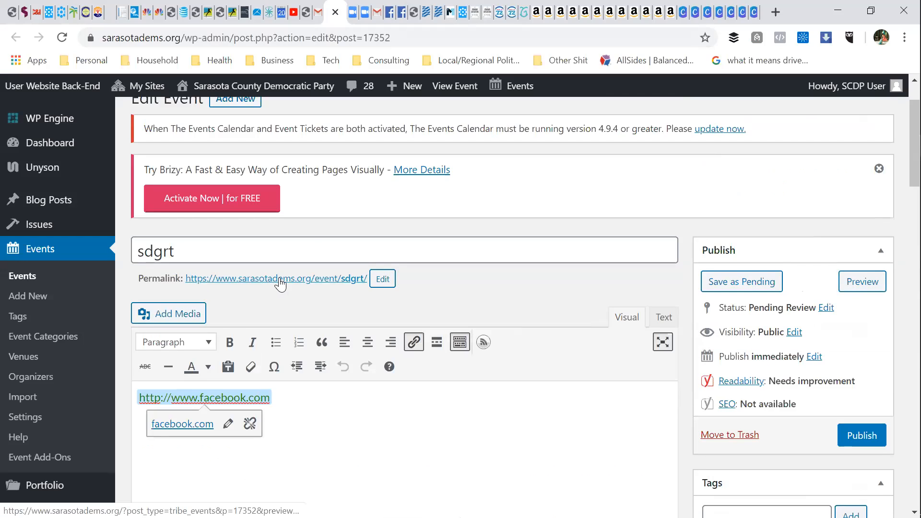
right_click(310, 282)
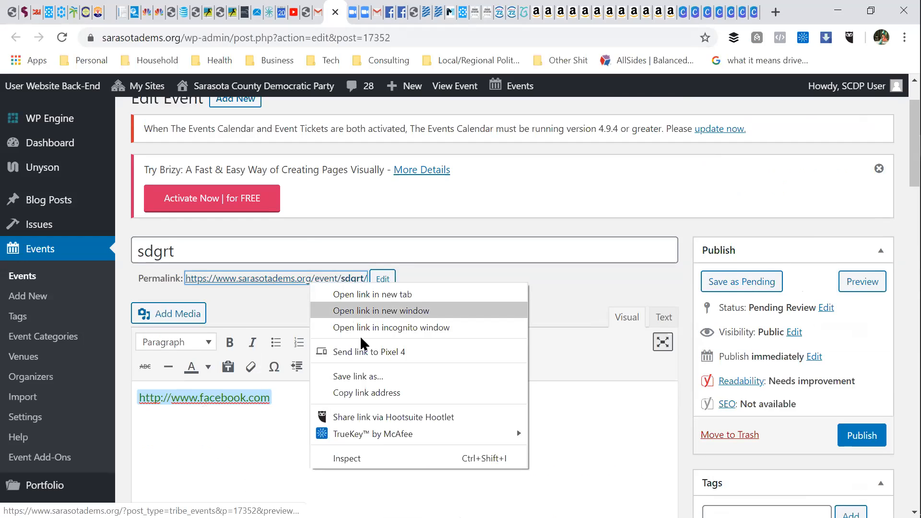
click(367, 393)
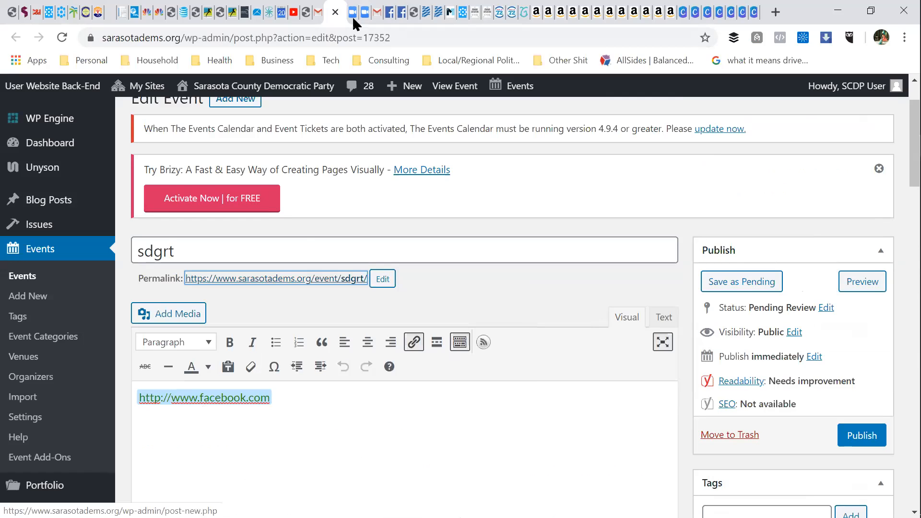
click(320, 14)
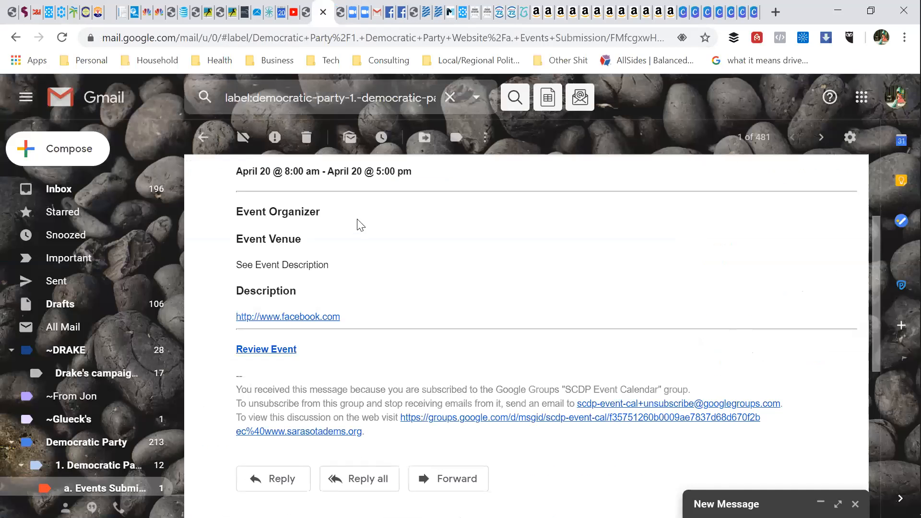
Step: Start a reply-all to the submission email with WordPress removed from the recipients
scroll(394, 240, up, 3)
scroll(514, 292, down, 3)
click(333, 483)
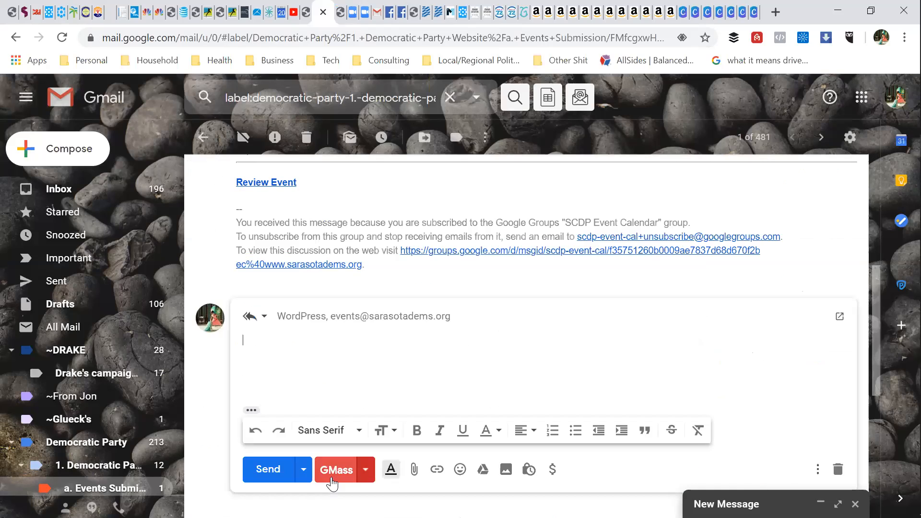
click(329, 320)
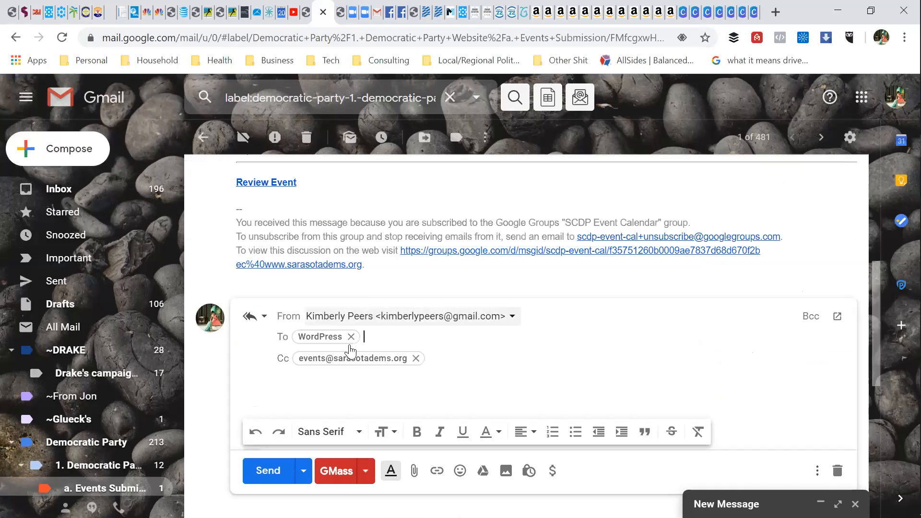
key(BackSpace)
right_click(387, 338)
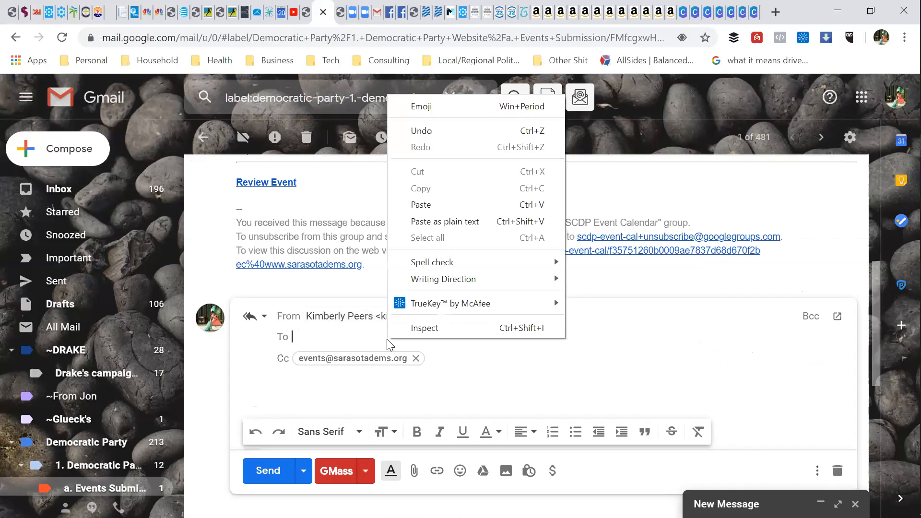
click(427, 200)
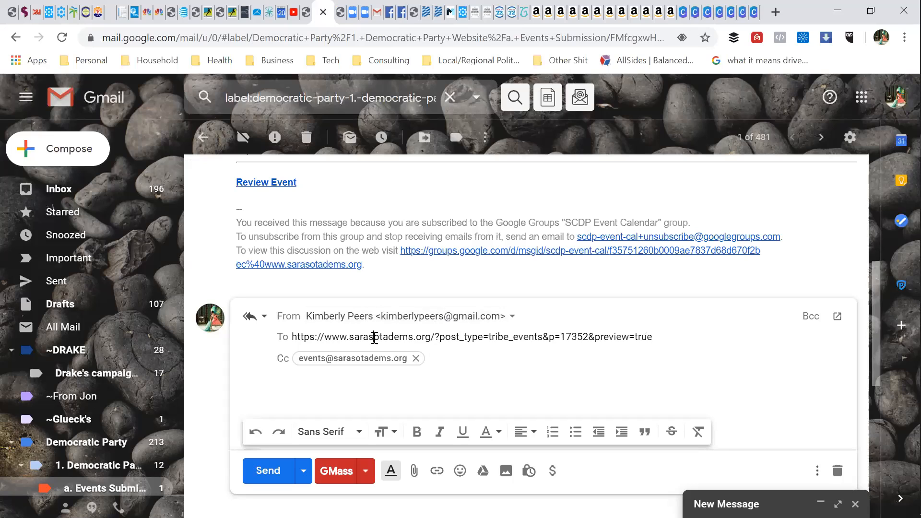
triple_click(375, 338)
key(BackSpace)
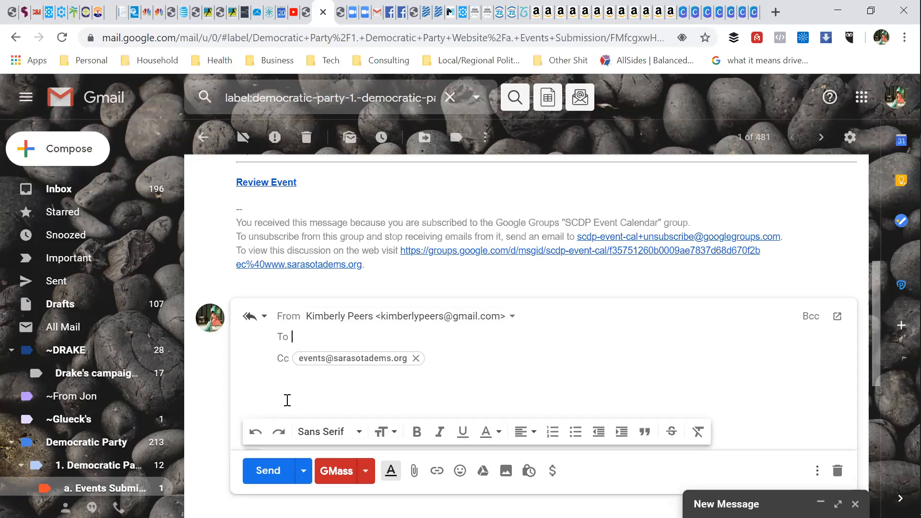
Step: Paste the event preview link into the reply and add 'complete. reply all for changes'
click(287, 407)
right_click(263, 363)
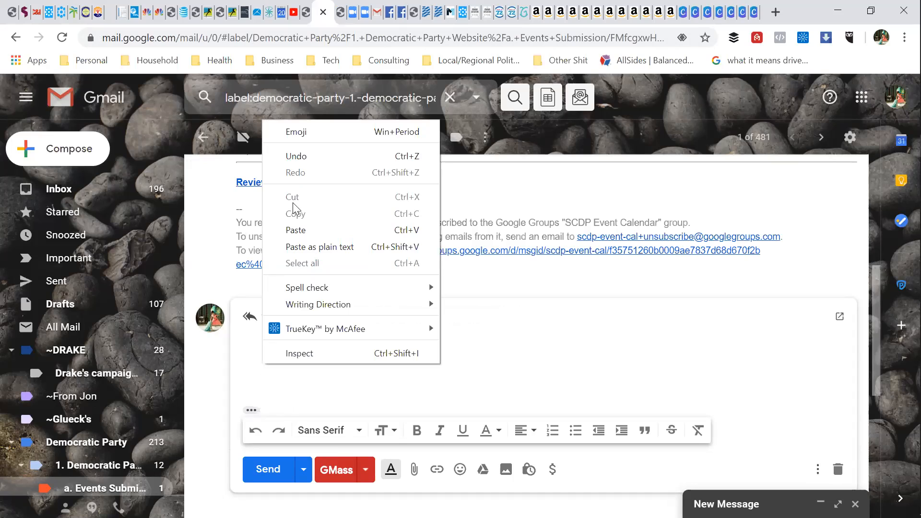
click(296, 231)
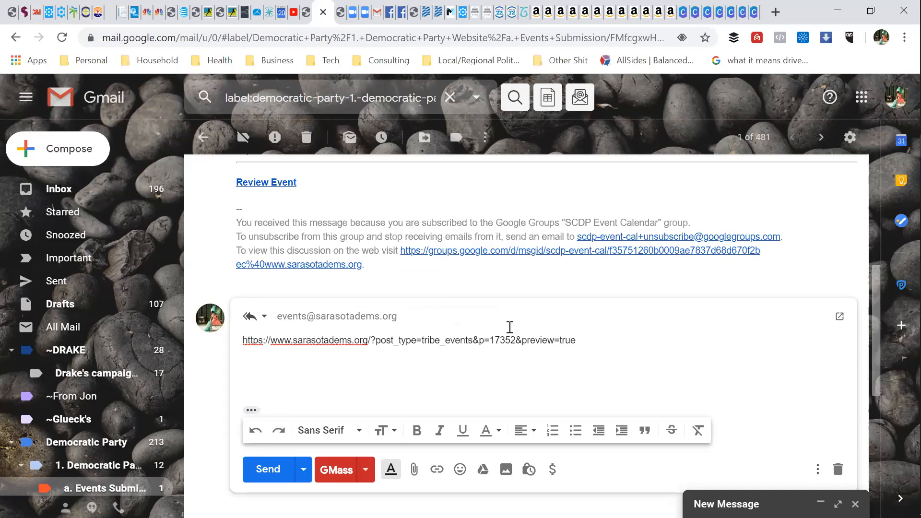
text(omplete.  reply all for changes)
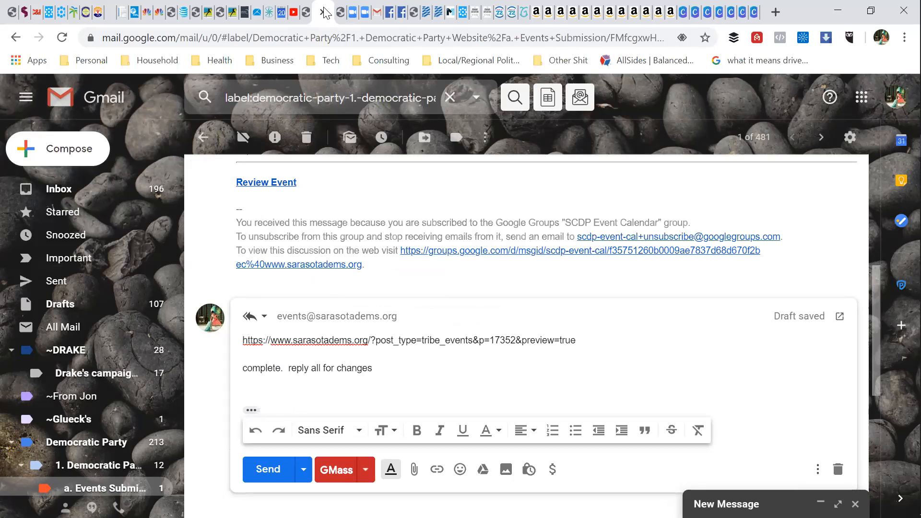
click(338, 12)
scroll(462, 361, down, 20)
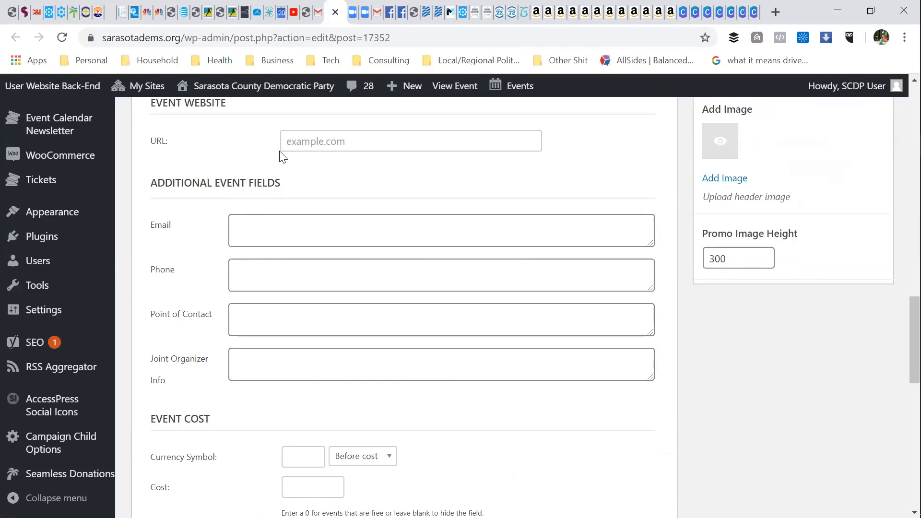
Step: Discard the Gmail reply draft and go back to the 'Event submitted.' Add New Event page
click(318, 11)
click(426, 321)
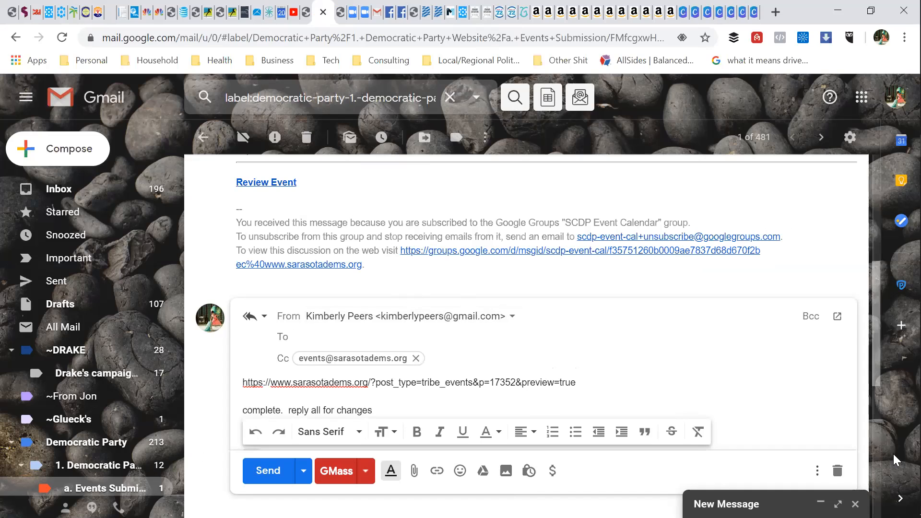
click(838, 472)
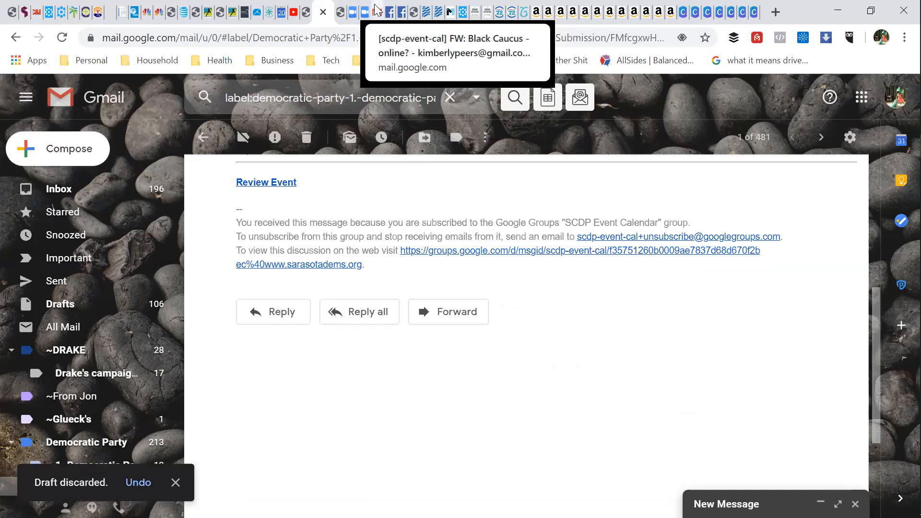
click(434, 11)
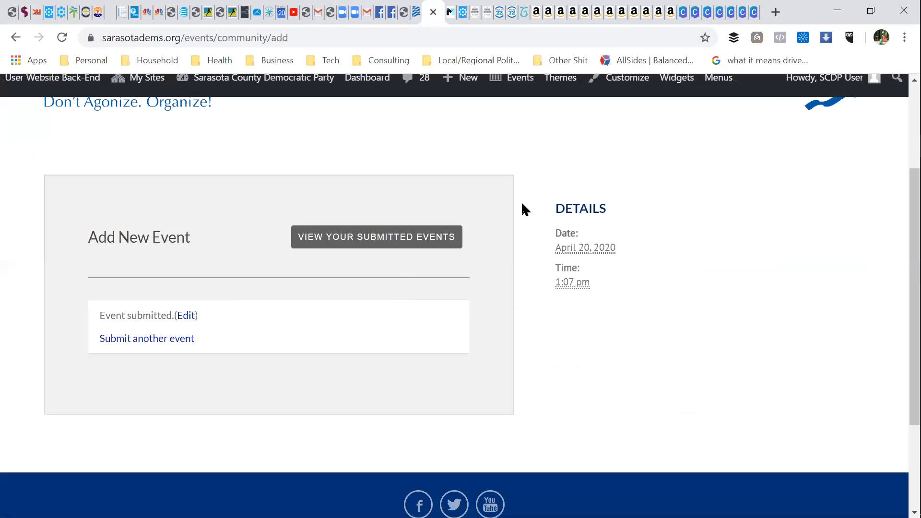
Step: Open the all-events calendar, browse April 2020, then advance to May 2020
scroll(667, 242, up, 1)
mouse_move(732, 163)
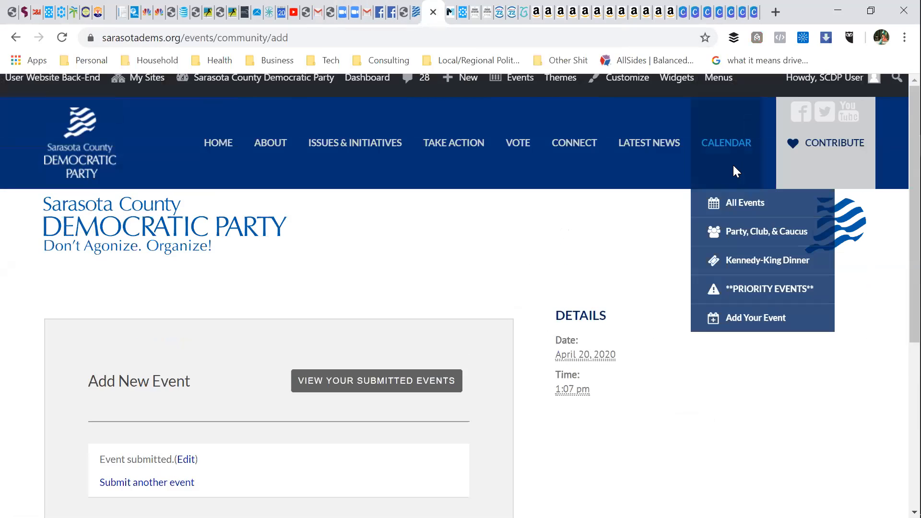
click(744, 205)
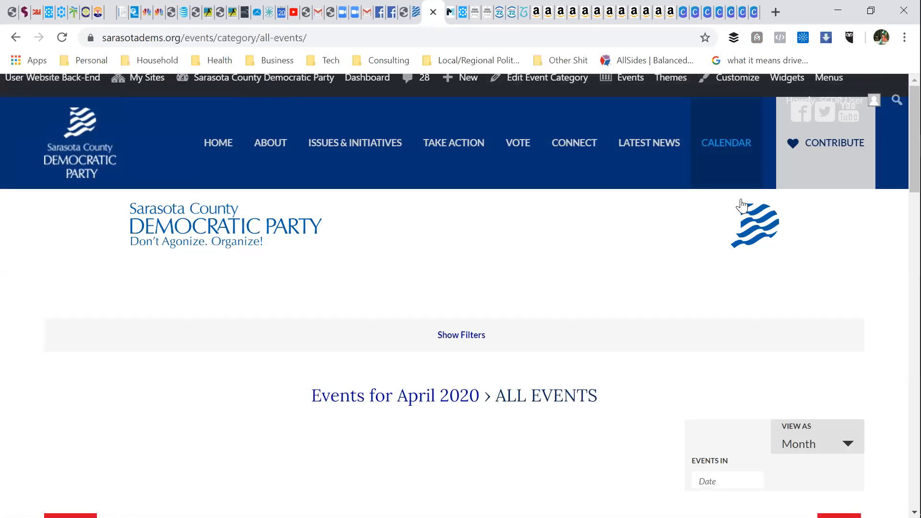
scroll(614, 417, down, 1)
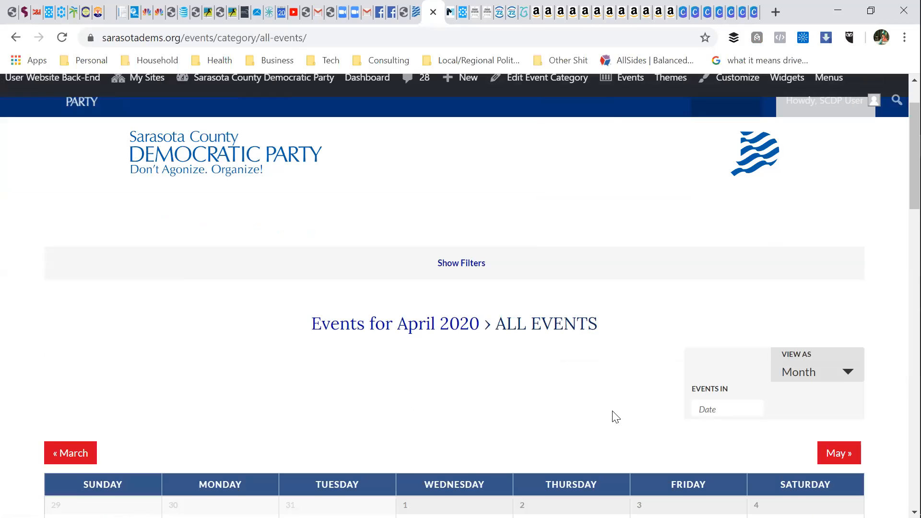
scroll(616, 416, down, 1)
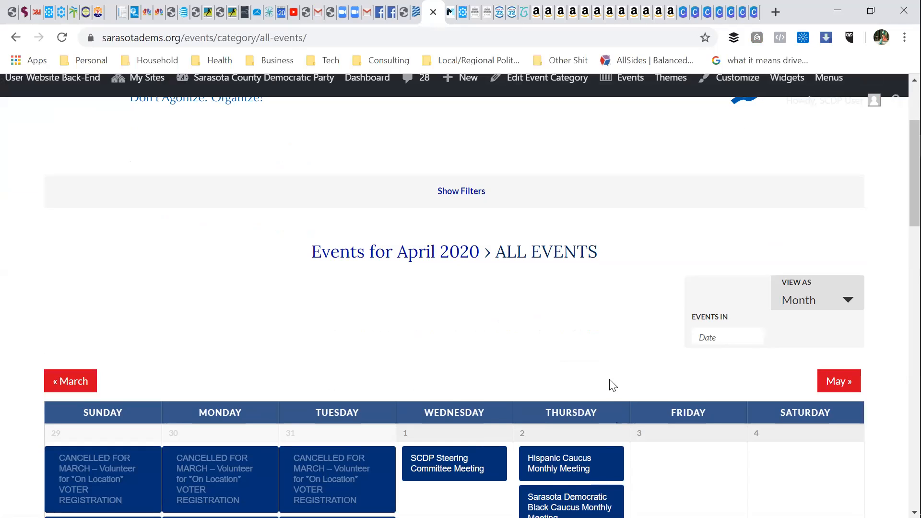
scroll(607, 376, down, 3)
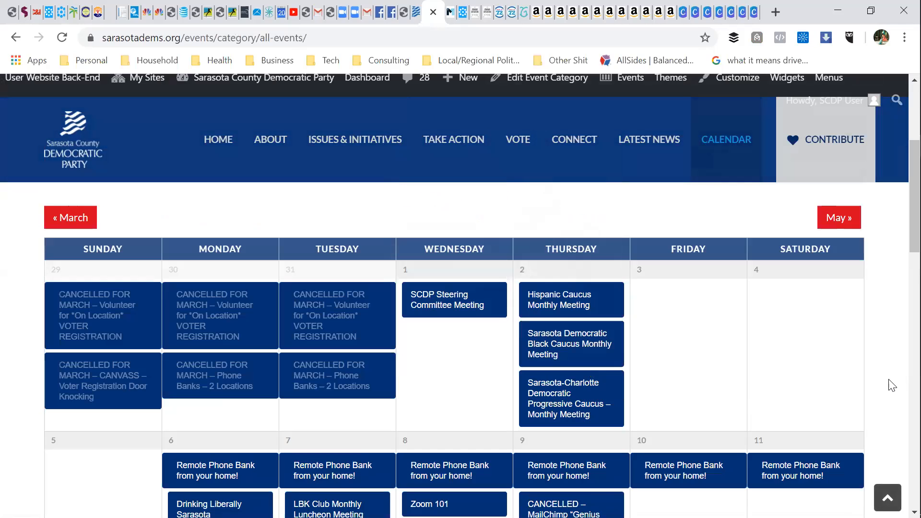
scroll(888, 384, down, 2)
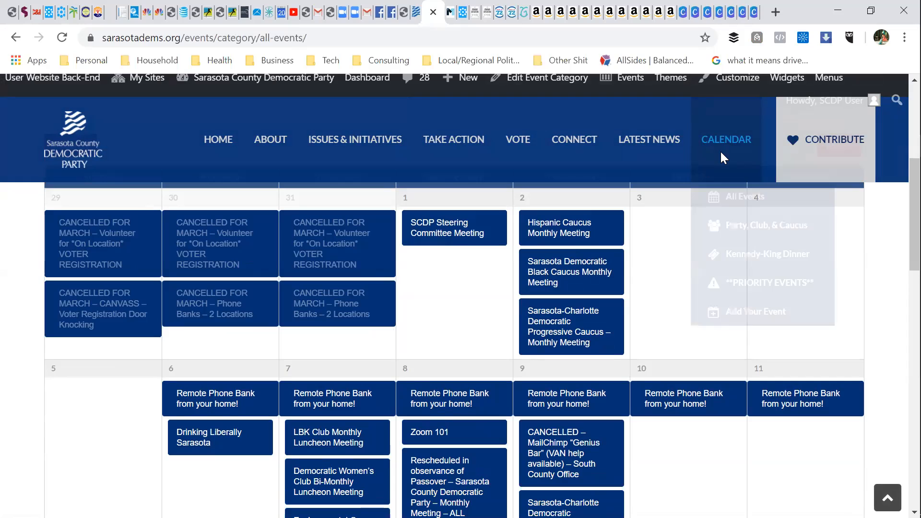
mouse_move(744, 162)
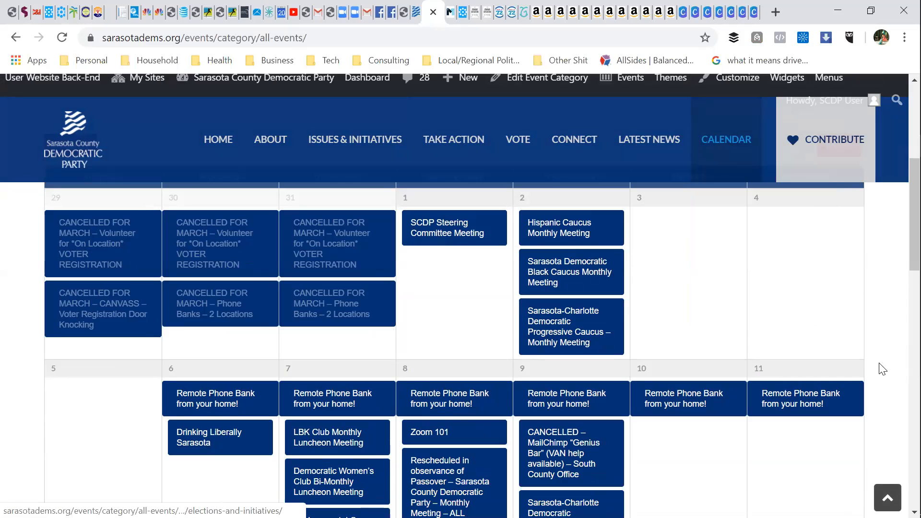
scroll(879, 367, down, 1)
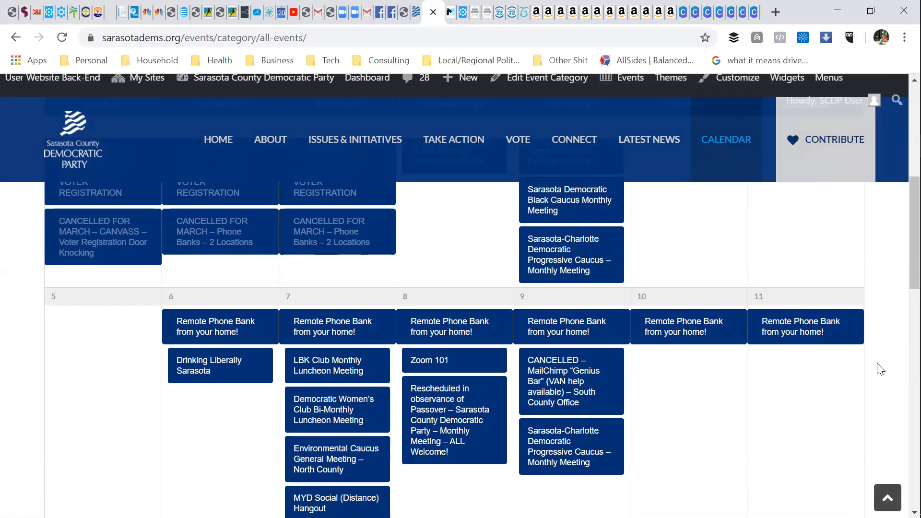
scroll(881, 368, up, 2)
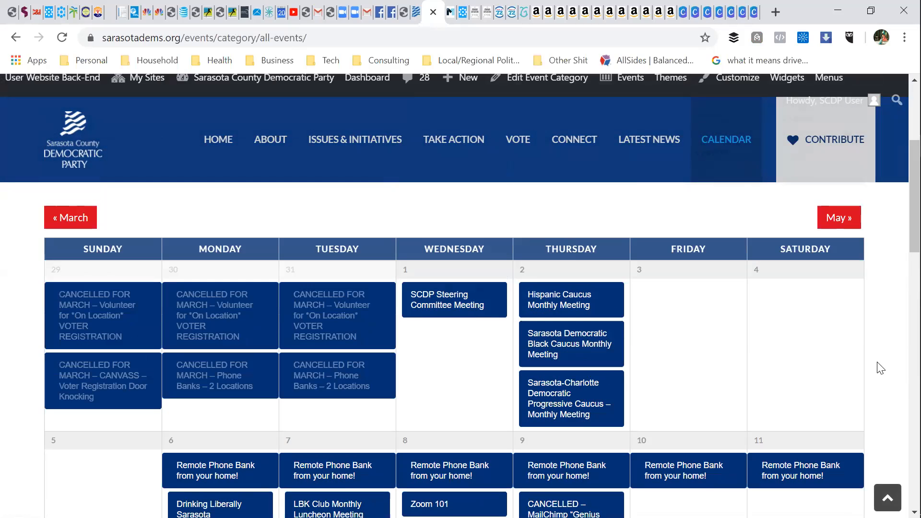
click(845, 226)
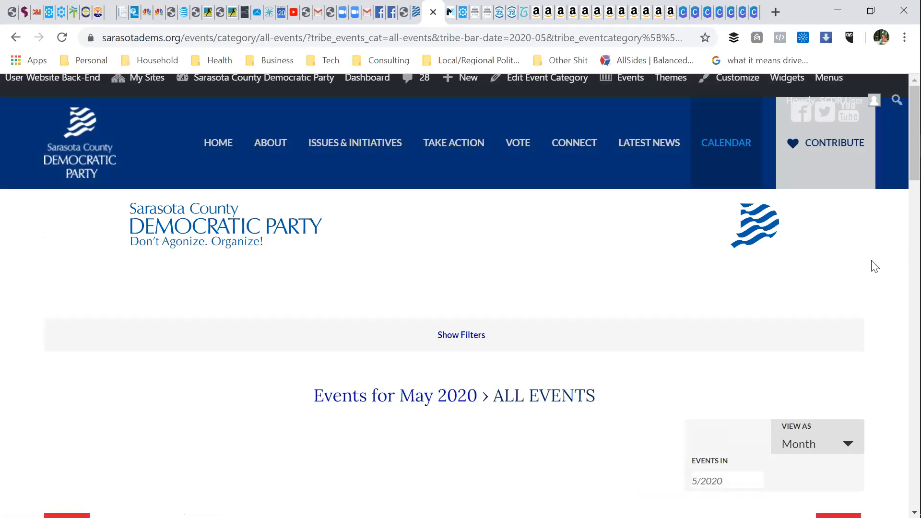
Step: Open the May 7 Sarasota Democratic Black Caucus Monthly Meeting, 6:00–8:00 pm, from the calendar
scroll(884, 296, down, 8)
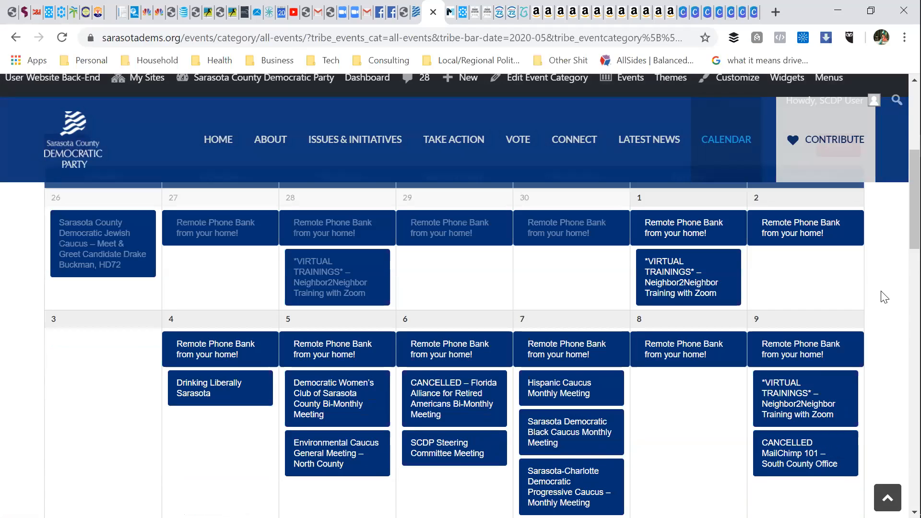
scroll(885, 297, down, 3)
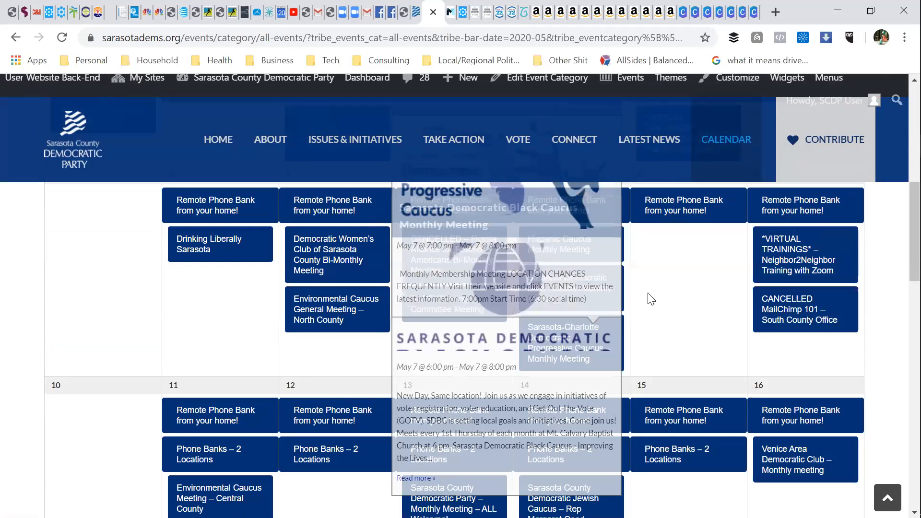
scroll(651, 299, up, 1)
mouse_move(571, 367)
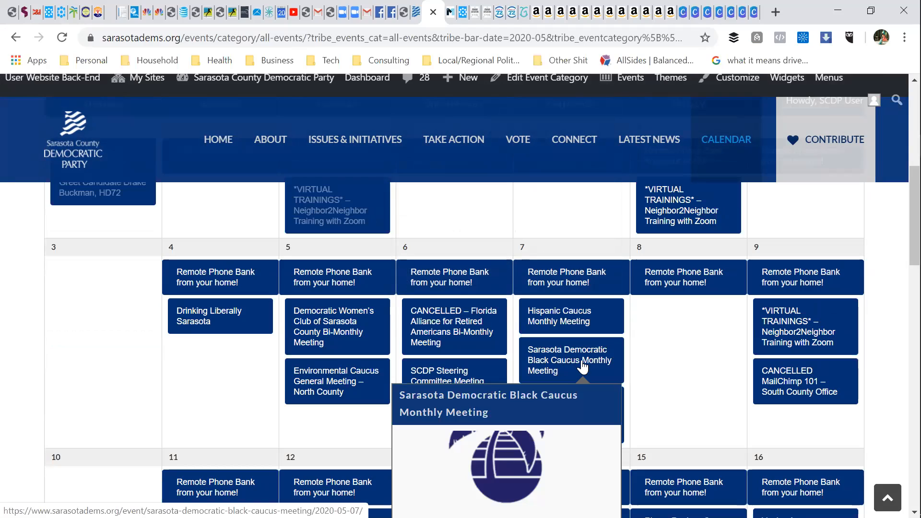
click(583, 368)
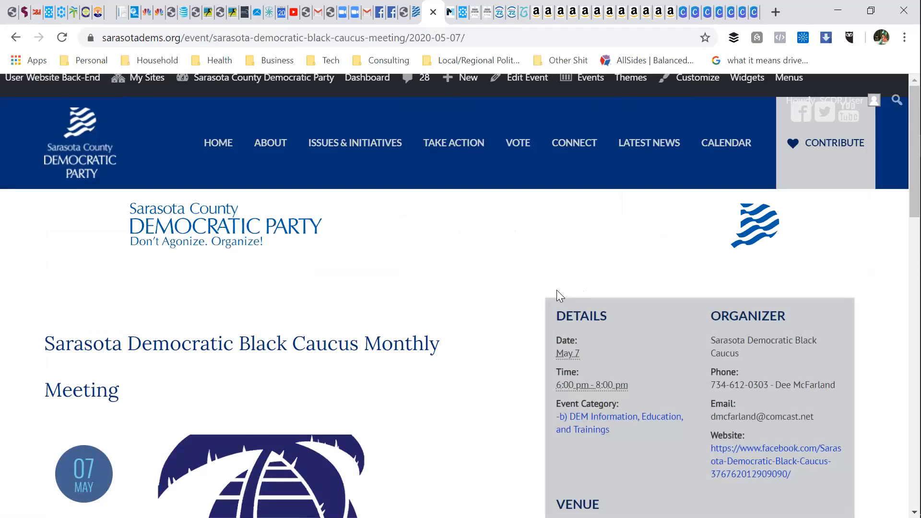
Step: Copy the Black Caucus meeting page's web address from the browser address bar
scroll(686, 393, down, 3)
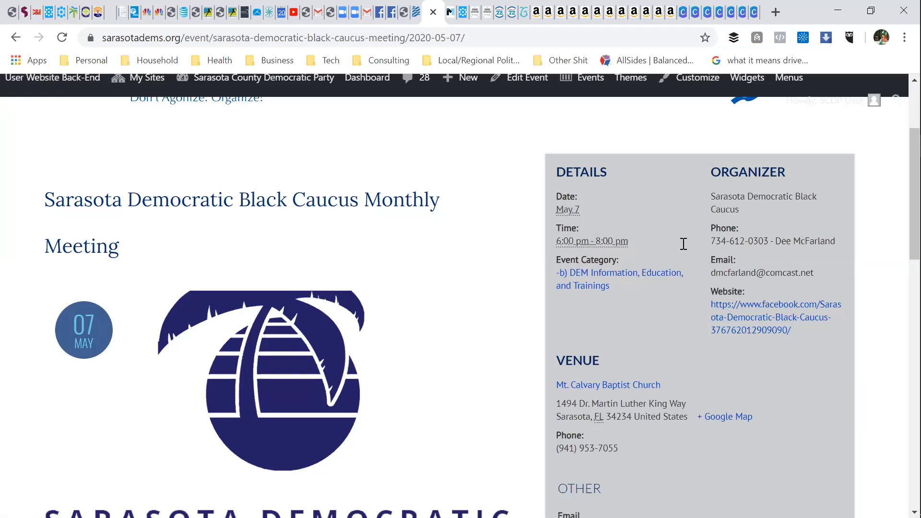
scroll(702, 221, down, 3)
scroll(703, 221, up, 1)
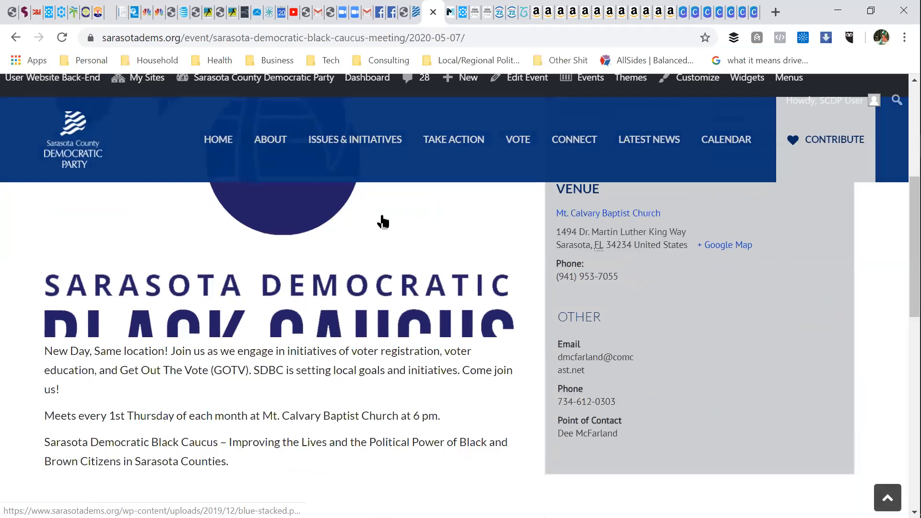
scroll(663, 317, up, 5)
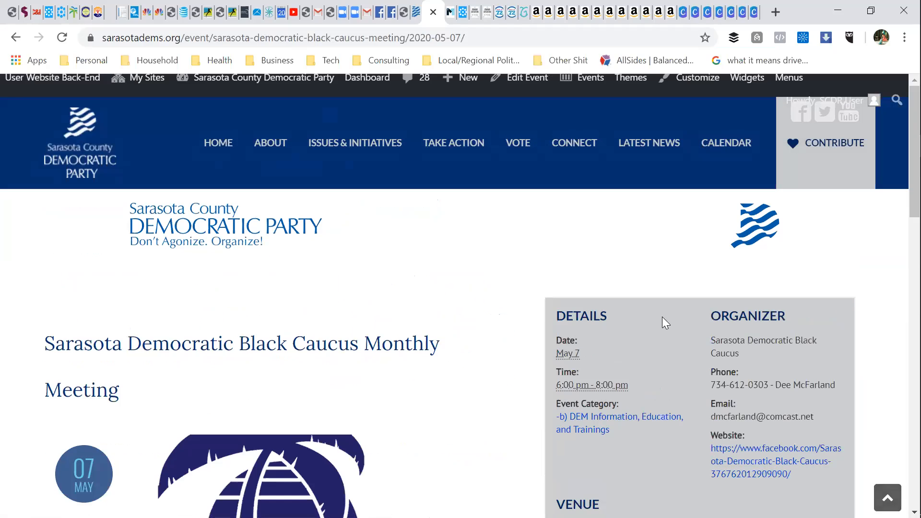
mouse_move(413, 160)
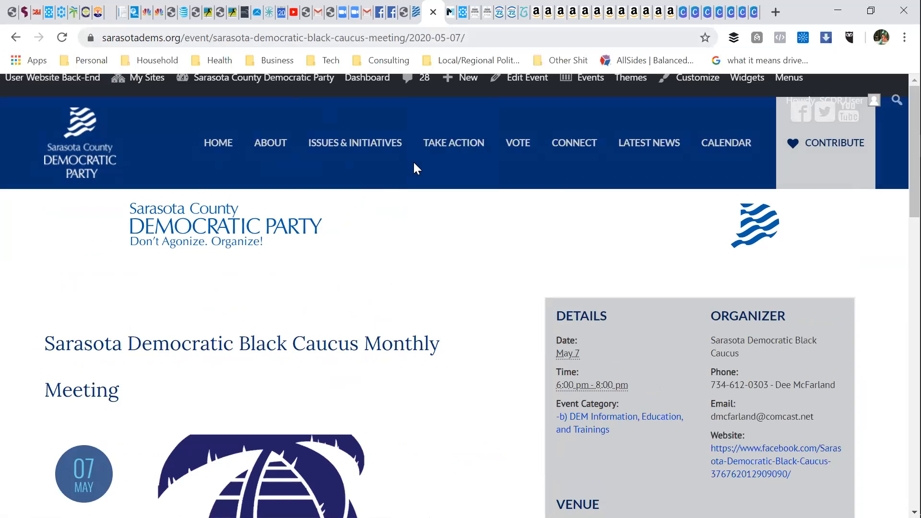
click(263, 38)
right_click(263, 38)
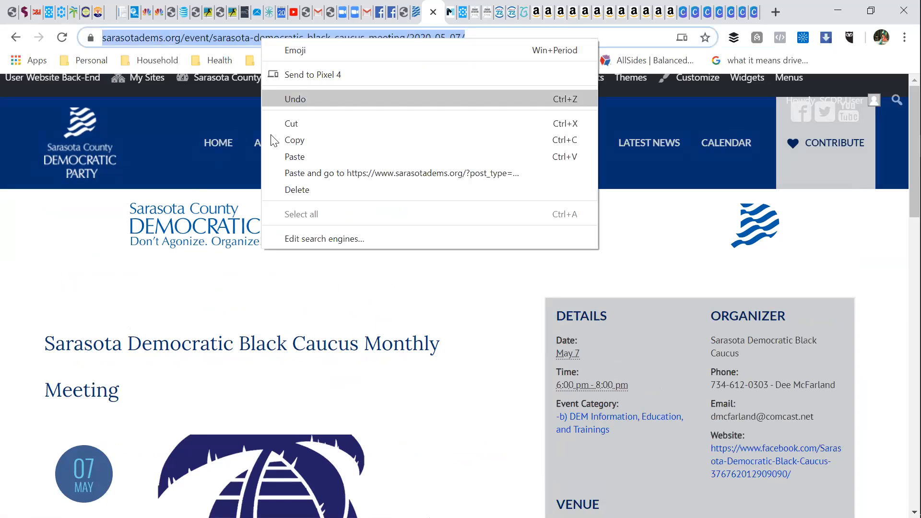
click(286, 139)
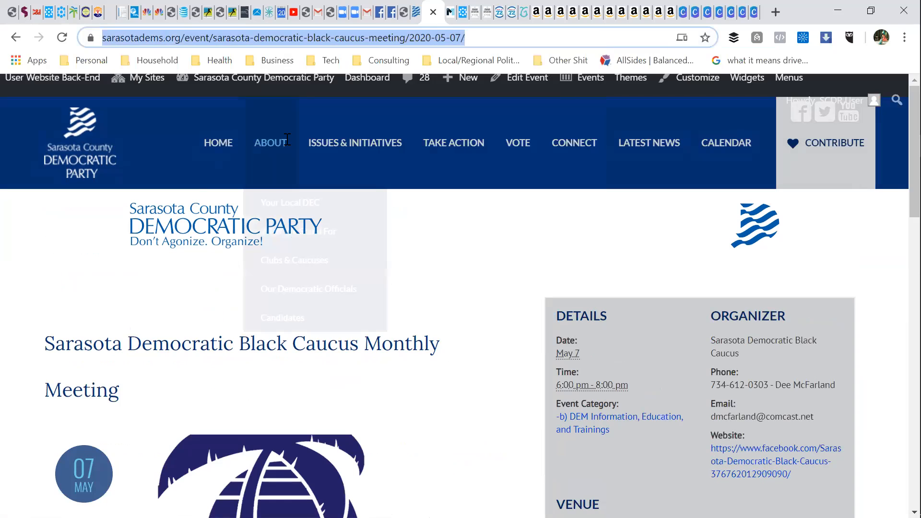
click(320, 17)
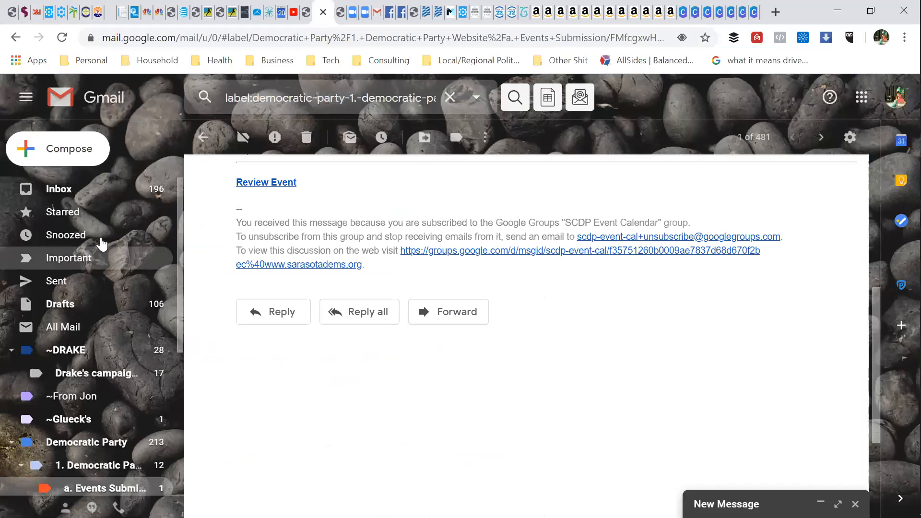
Step: Start a full-size new Gmail message and paste the Black Caucus event link into the body
click(90, 149)
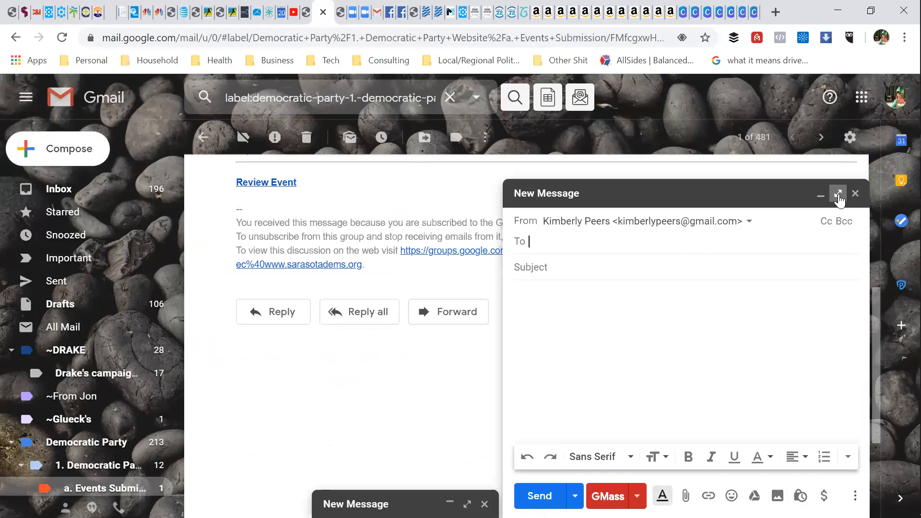
click(839, 195)
click(190, 245)
right_click(190, 247)
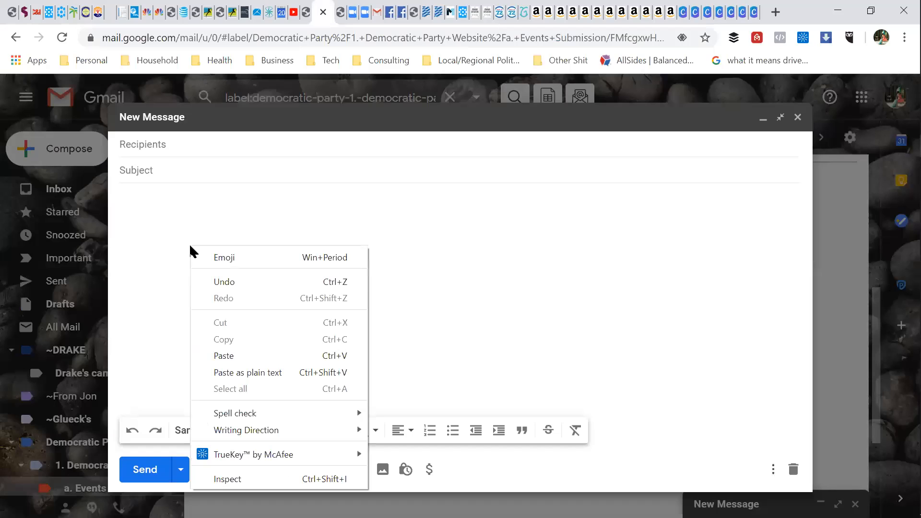
click(222, 356)
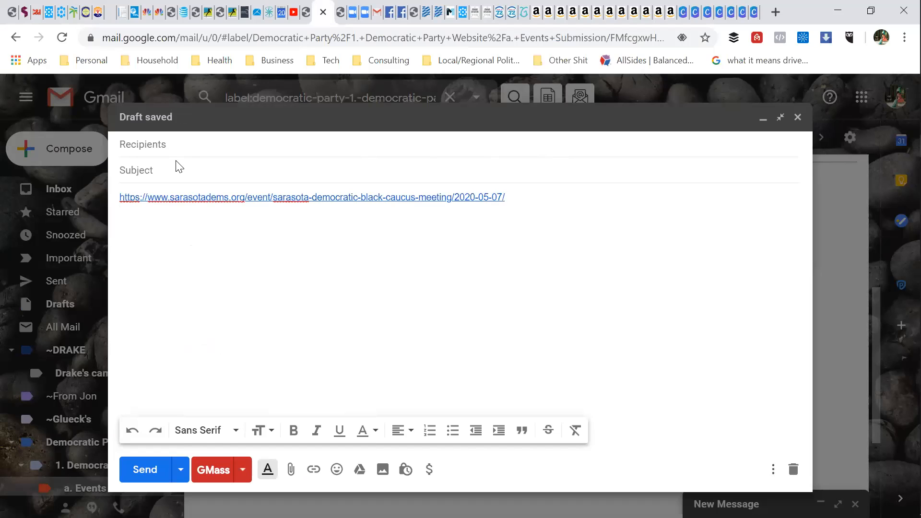
Step: Address the message to the Sarasota Dems events mailbox
click(196, 143)
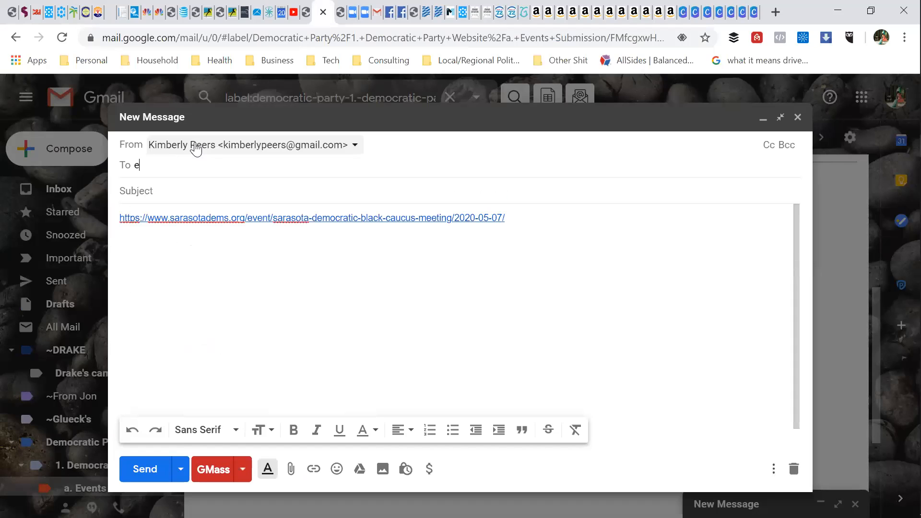
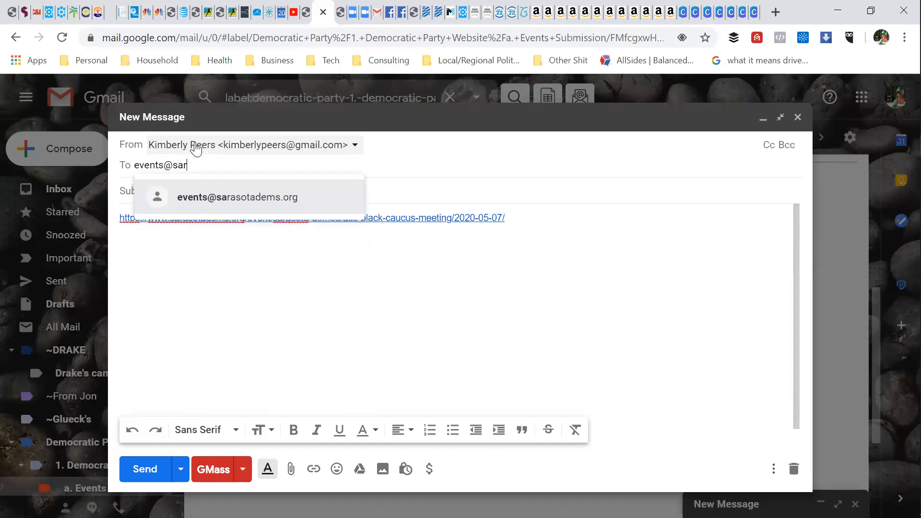
click(194, 199)
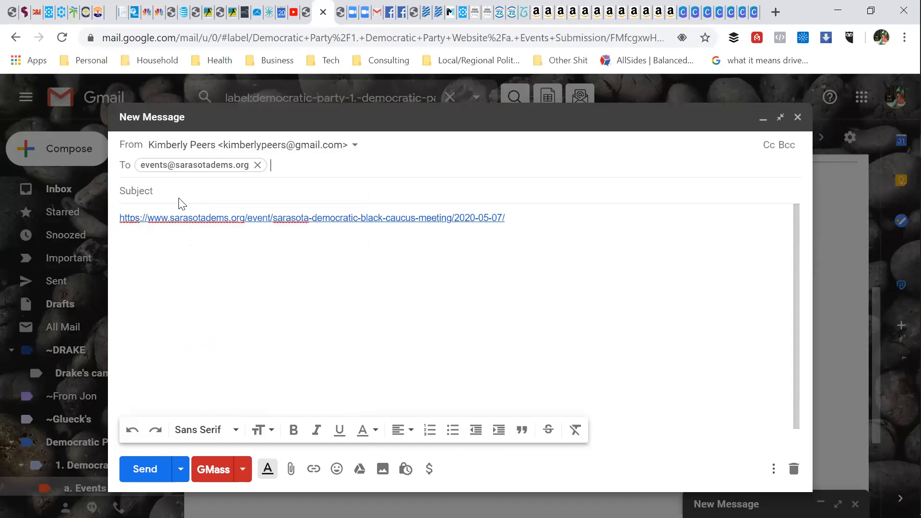
click(176, 189)
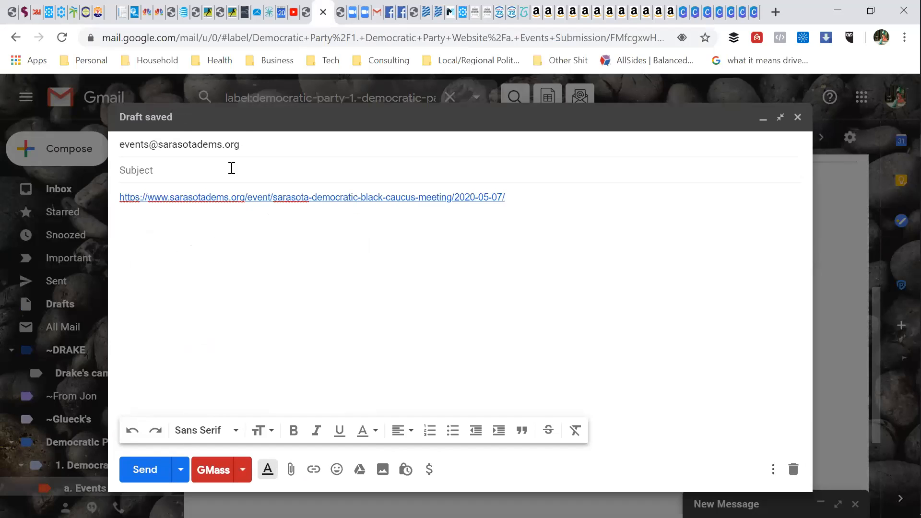
Step: Add the subject 'update next event' and the body line 'update this item to virtual for this date only'
text(update next event)
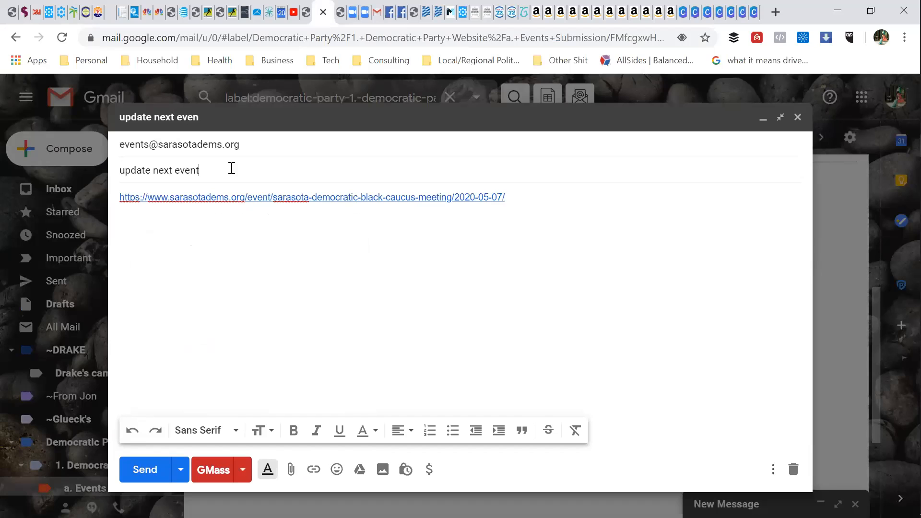
click(524, 198)
key(Return)
text(update this item to )
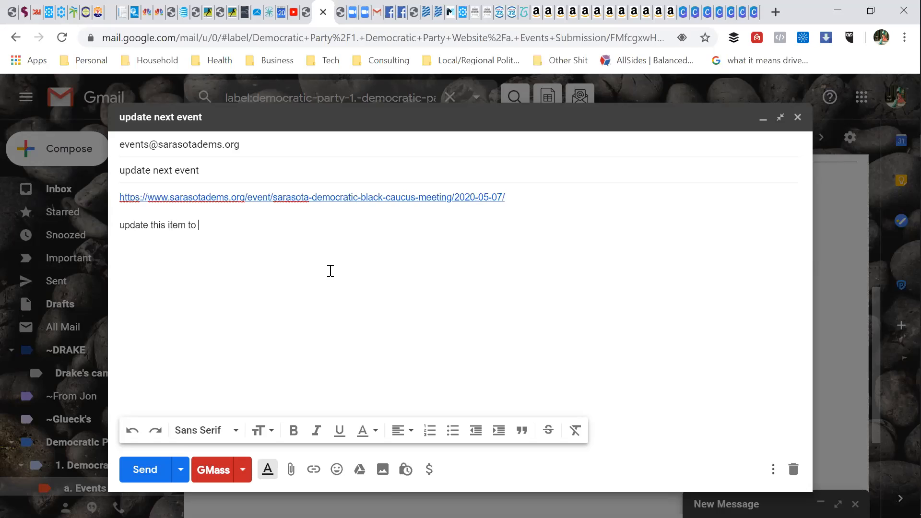
text(virtual for this date only)
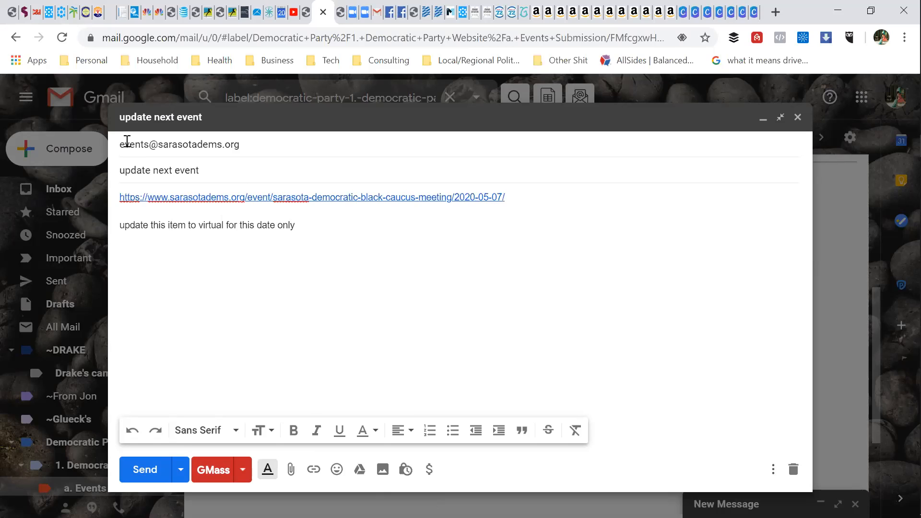
mouse_move(138, 146)
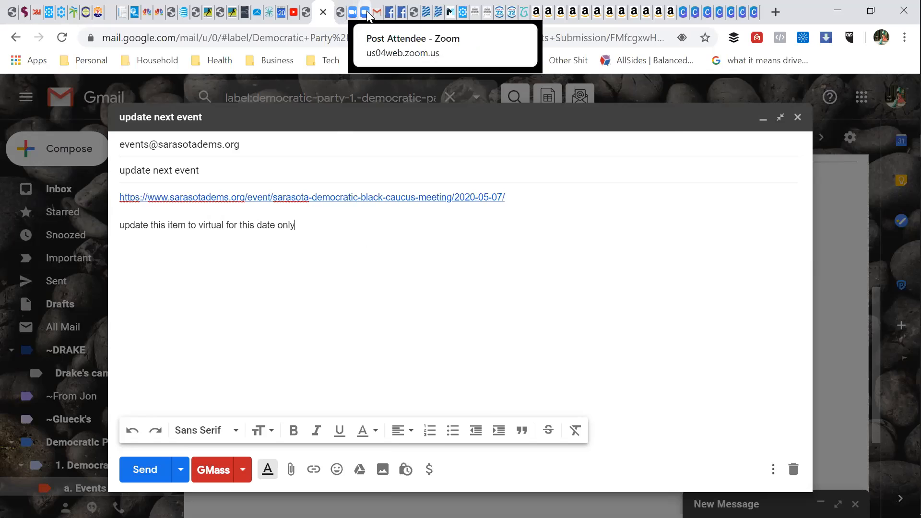
click(348, 16)
click(346, 16)
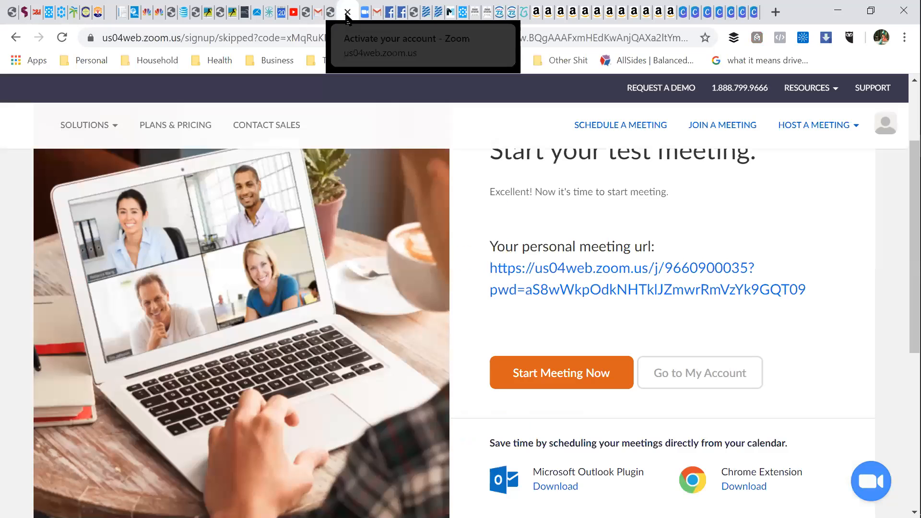